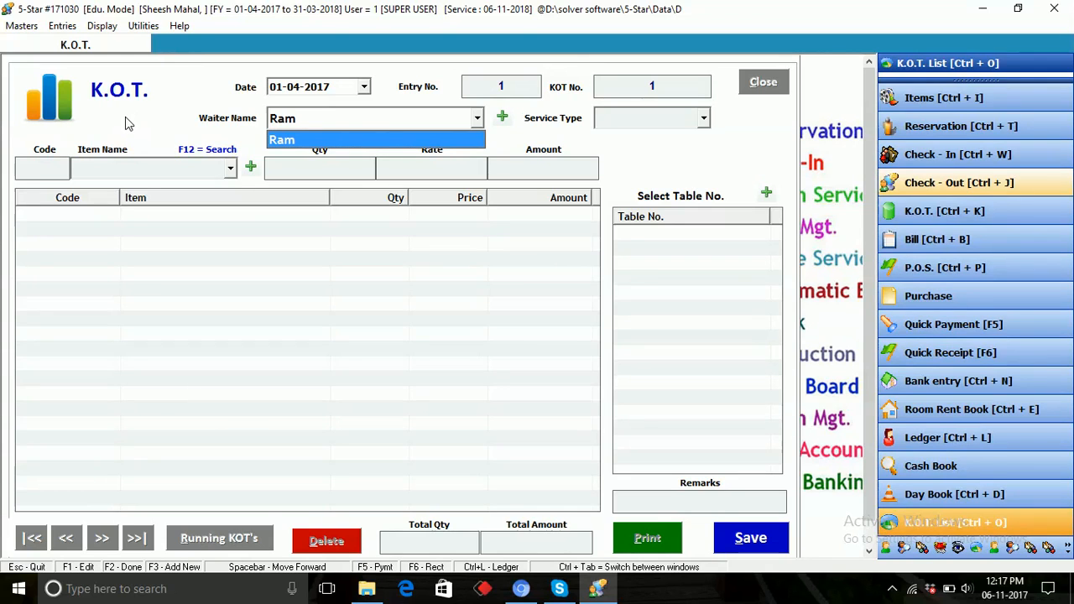
Step: Assign the listed waiter to the K.O.T. entry, set the service type to New KOT and select table 101
key(Return)
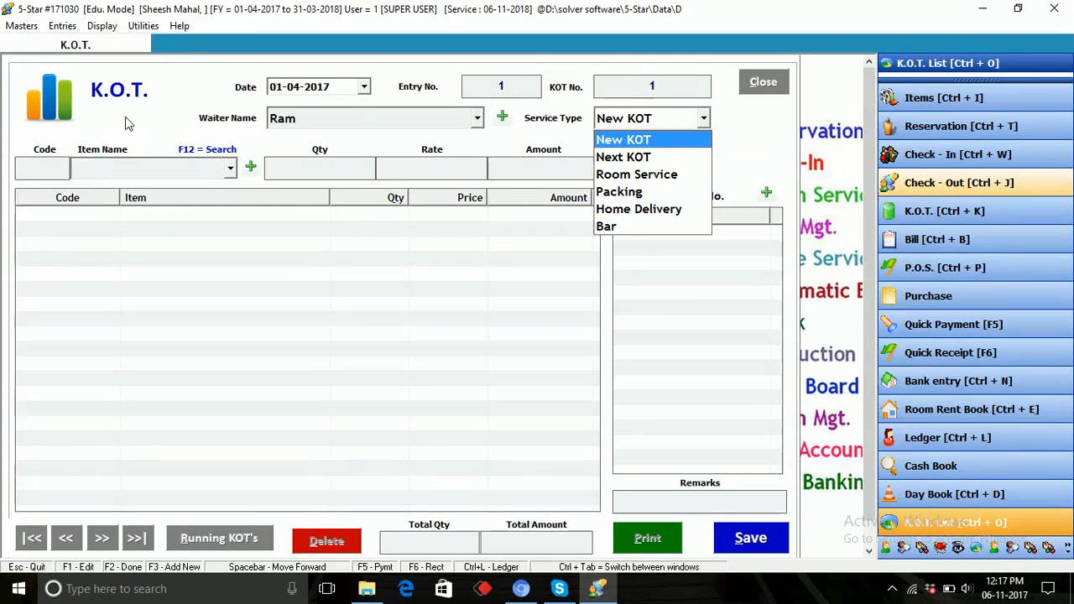
key(Return)
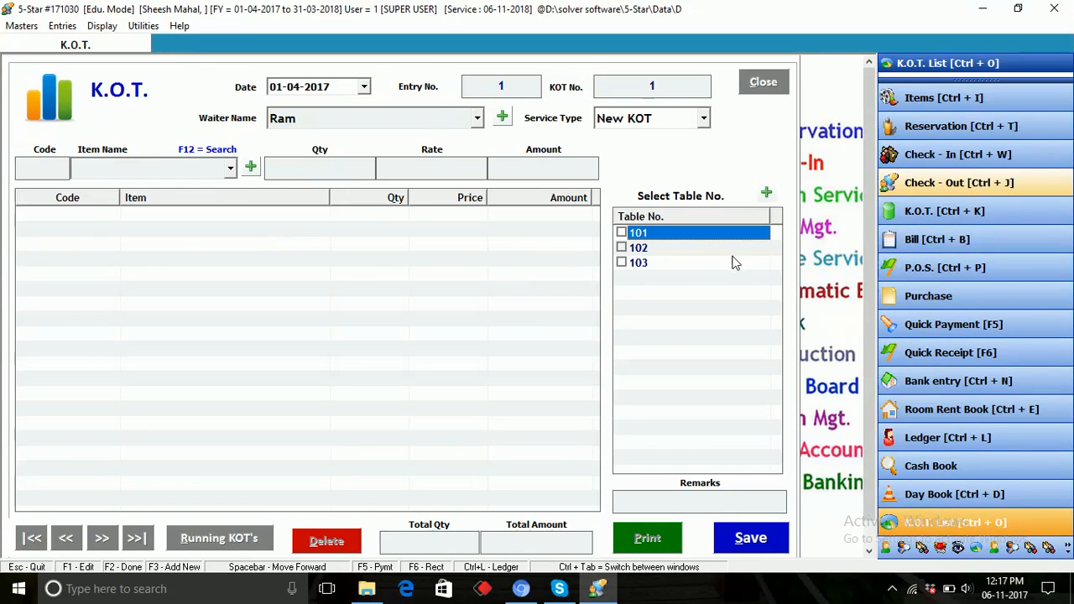
click(622, 234)
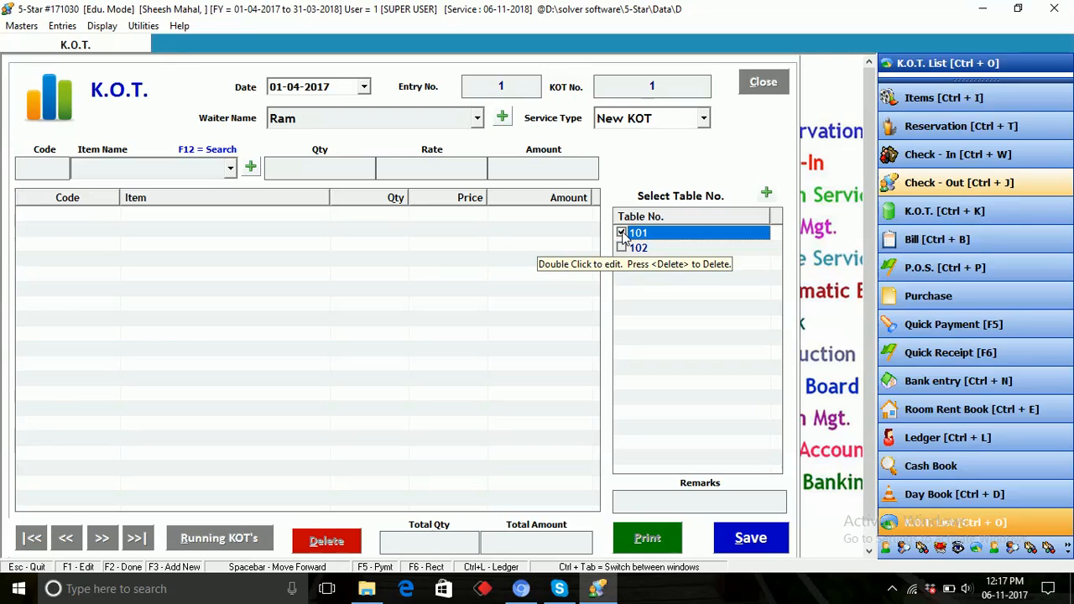
key(Return)
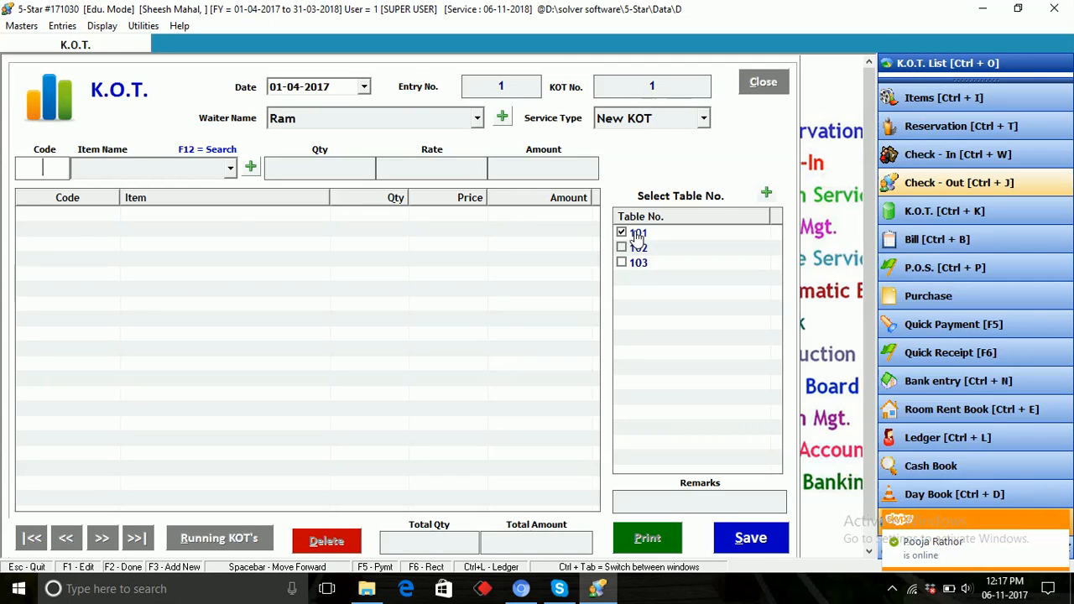
Step: Add the item Pizza with quantity 2 at its default rate to the KOT
key(Return)
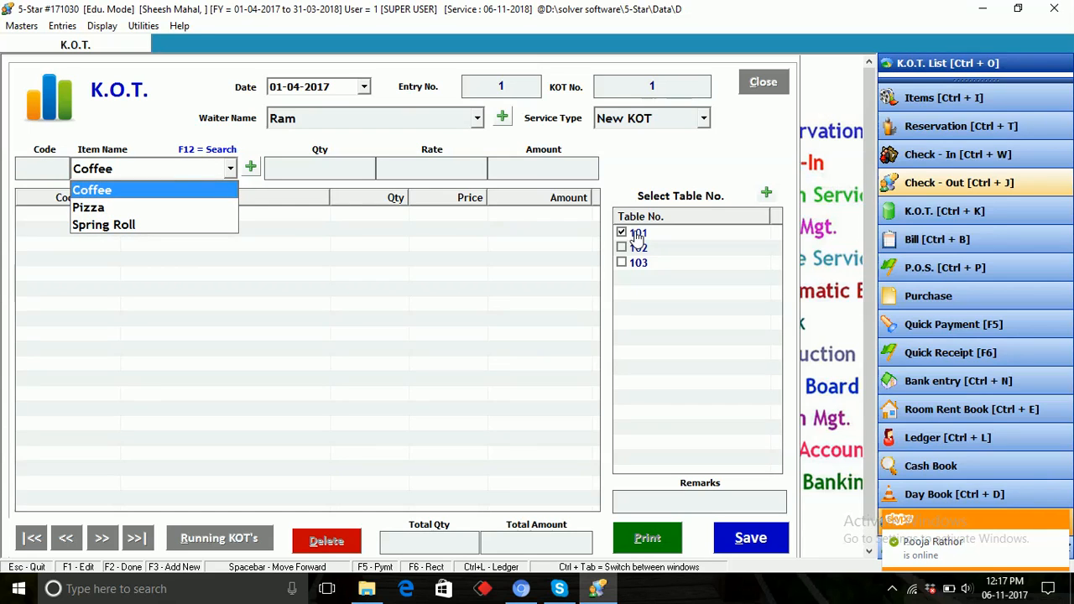
key(Down)
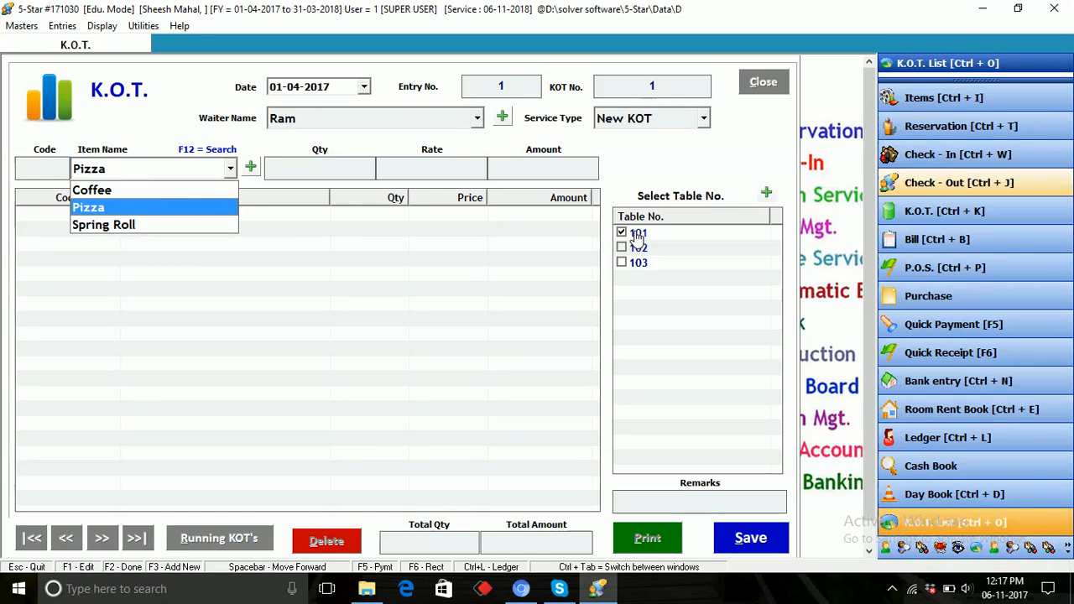
key(Return)
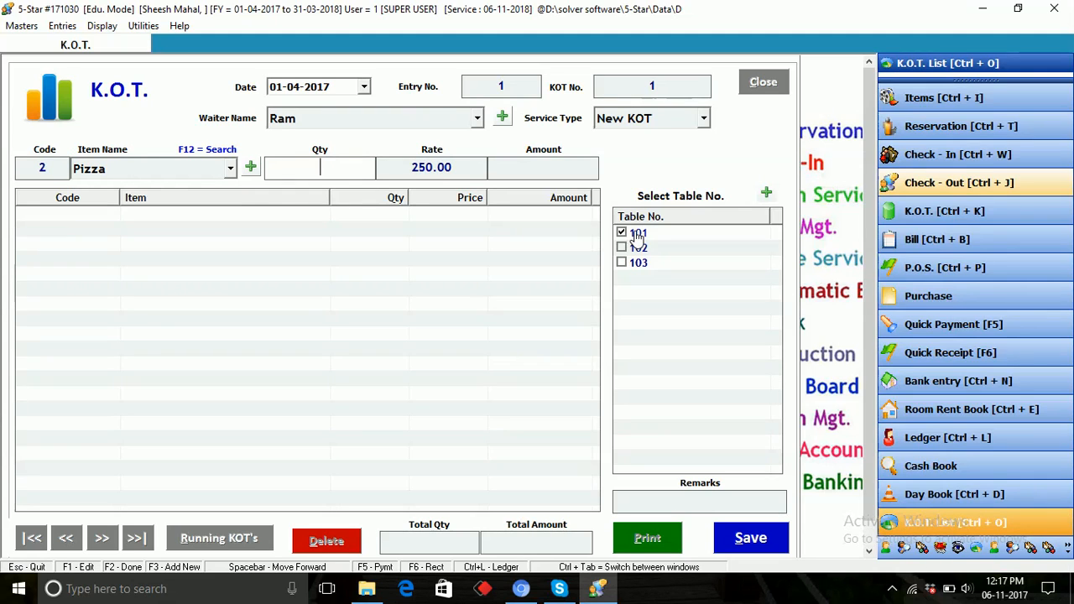
text(2)
key(Return)
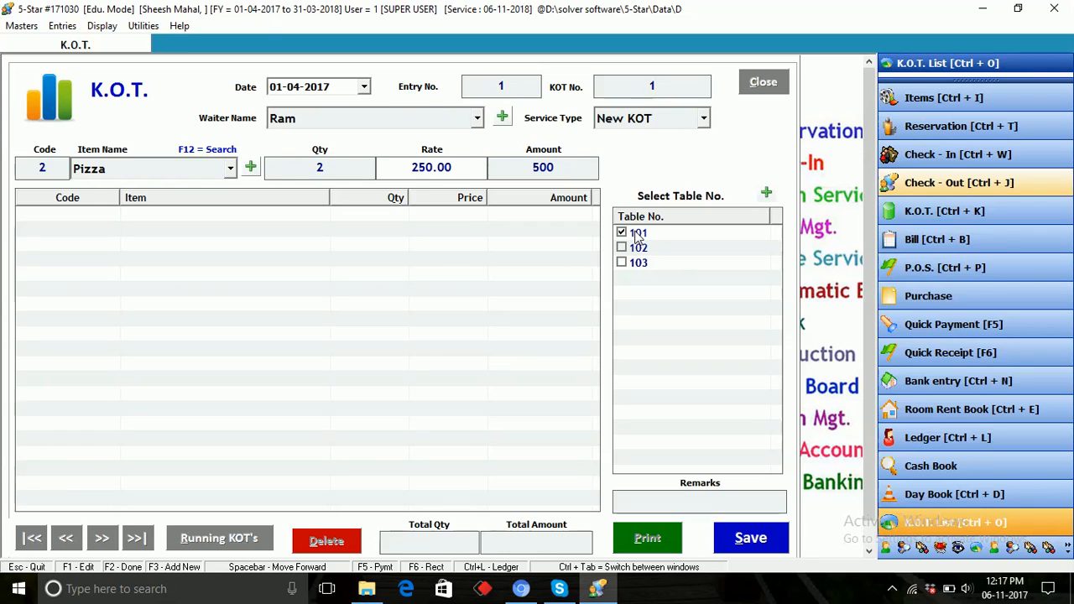
key(Return)
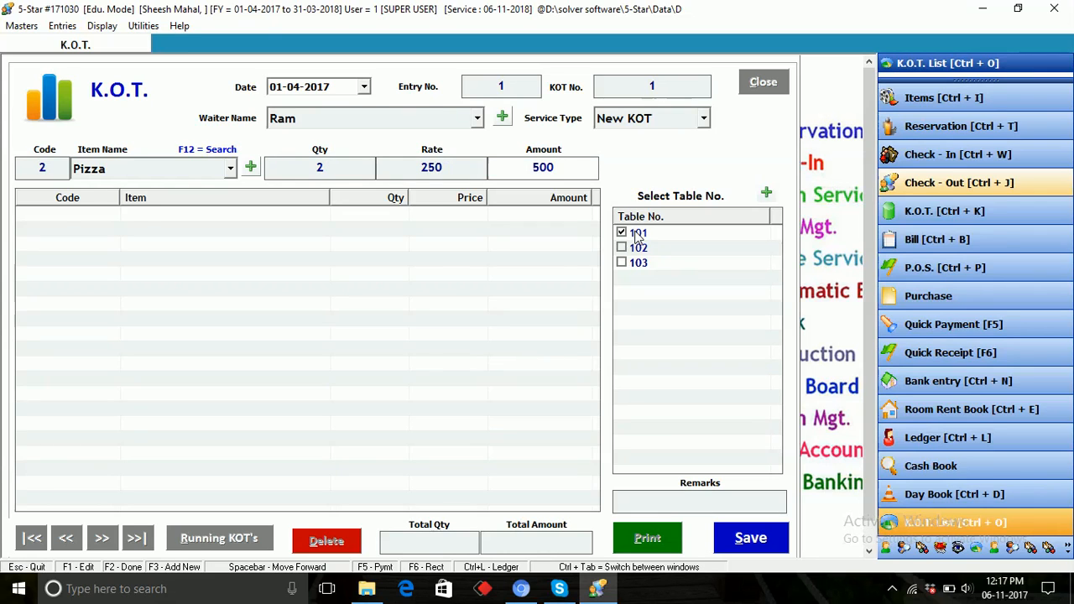
key(Return)
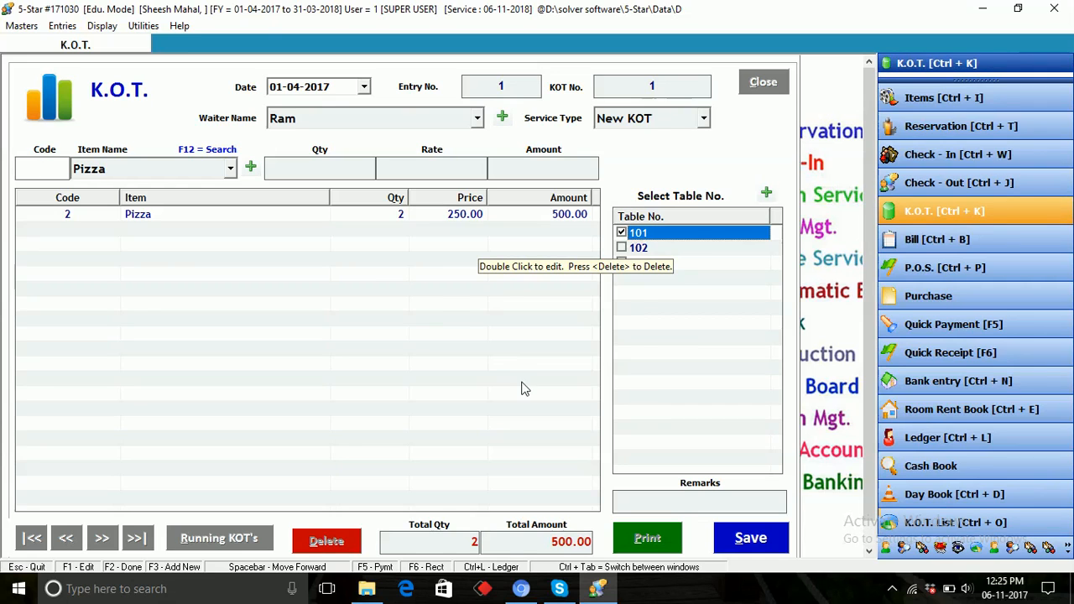
Step: Save the pizza KOT for table 101
click(571, 217)
key(Delete)
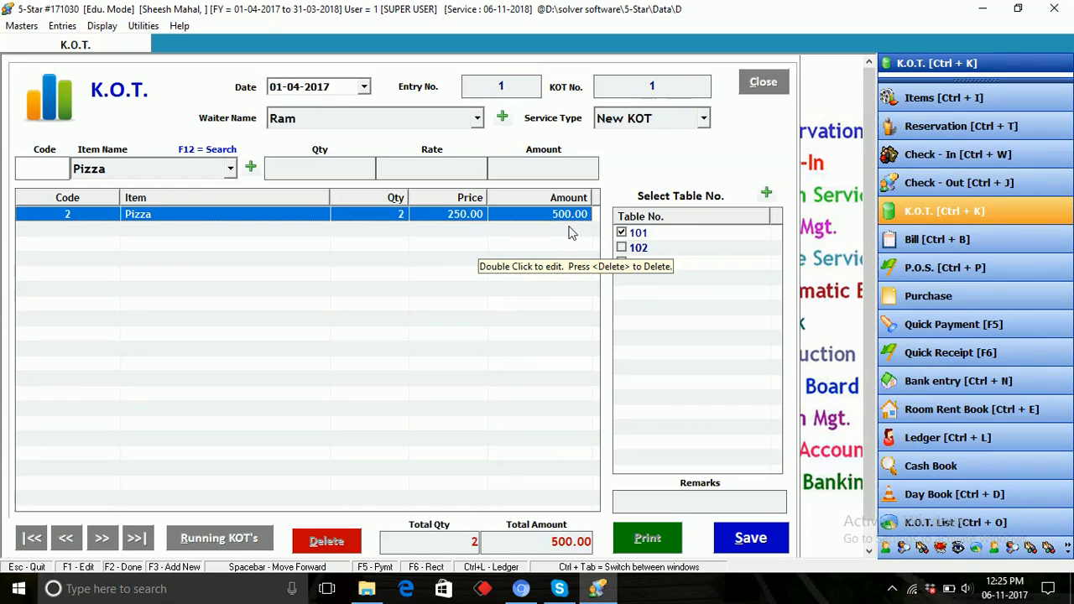
click(746, 541)
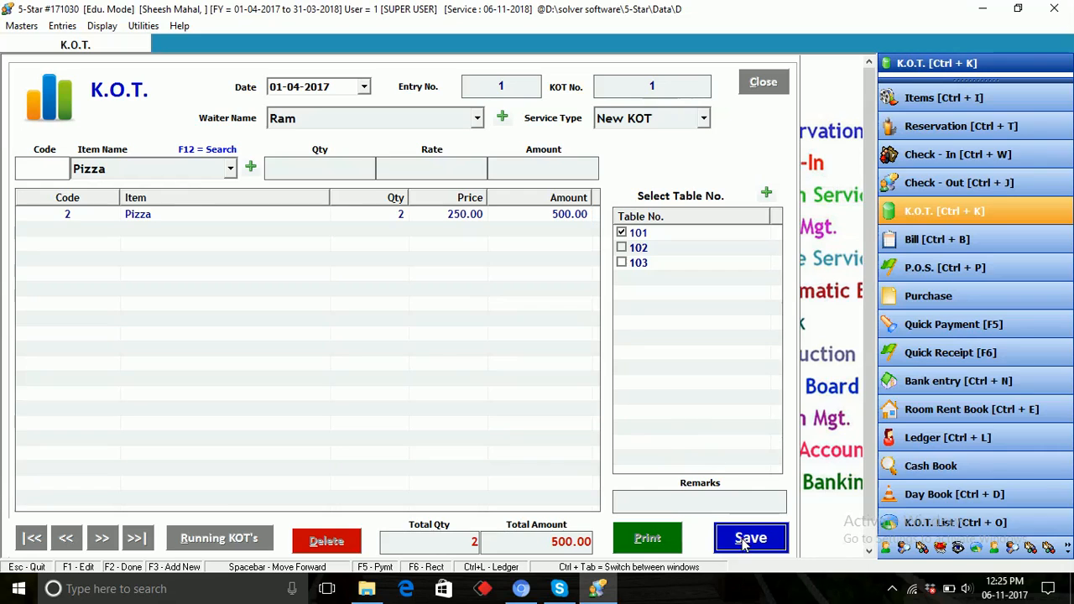
click(565, 342)
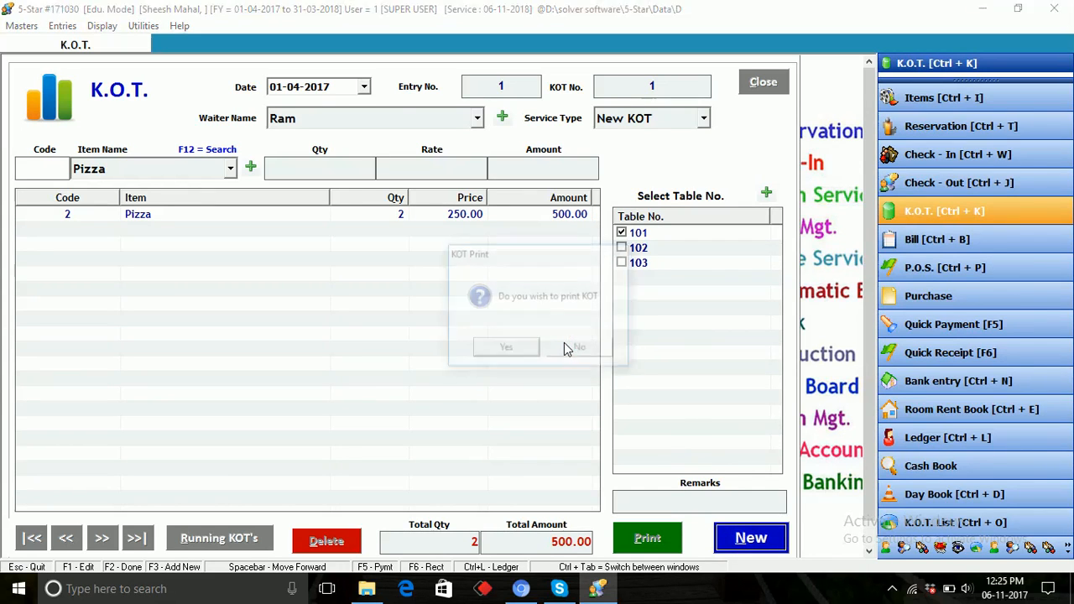
Step: Preview the printed pizza KOT, and close both the preview and the K.O.T. form
click(506, 349)
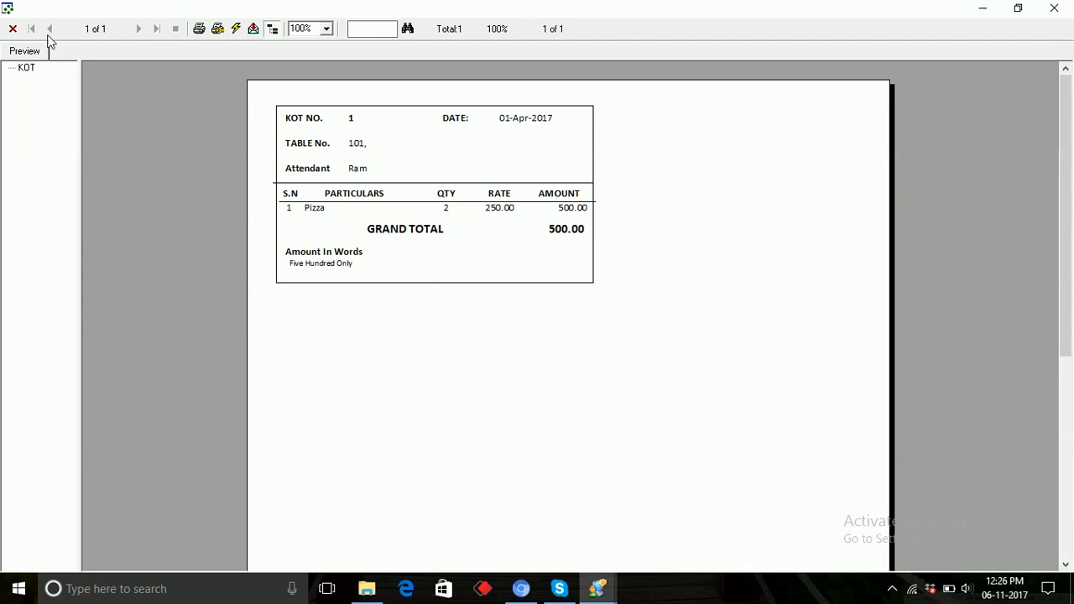
click(14, 30)
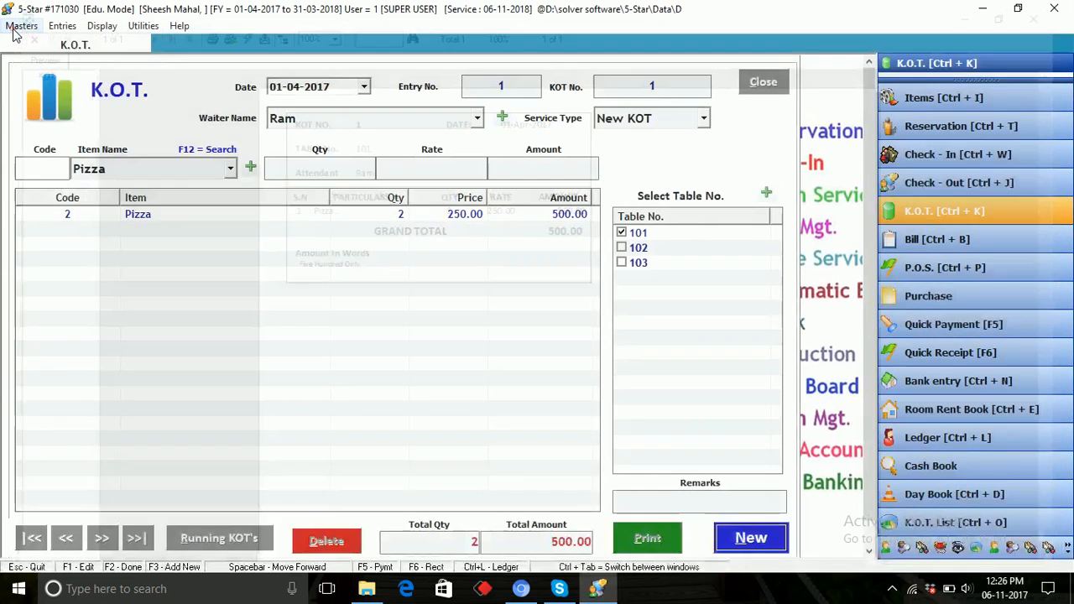
click(764, 82)
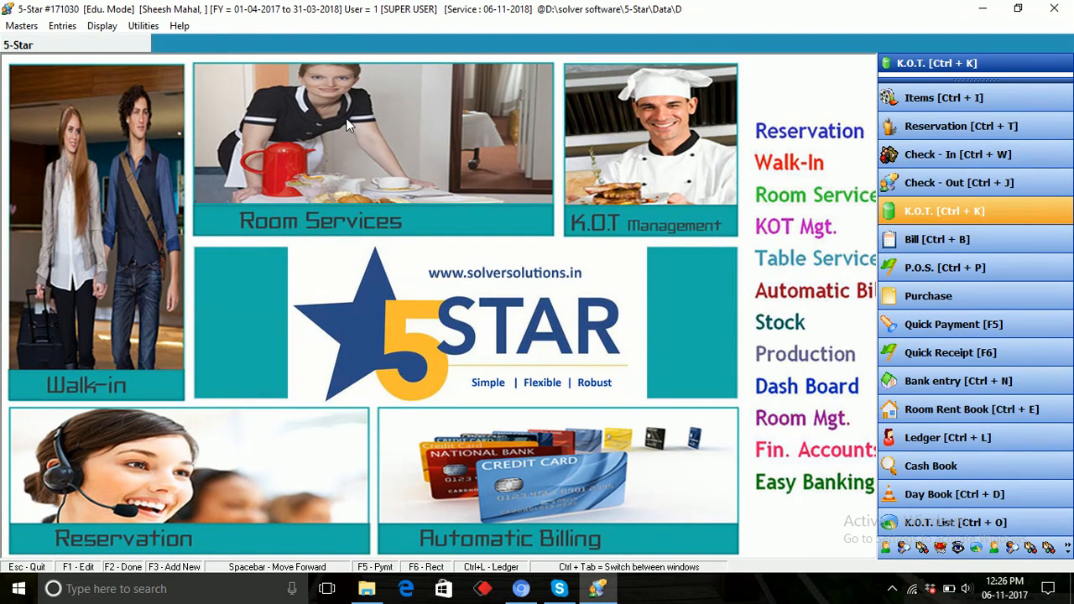
Step: Start a new K.O.T. entry with the default date and assign the listed waiter
click(62, 26)
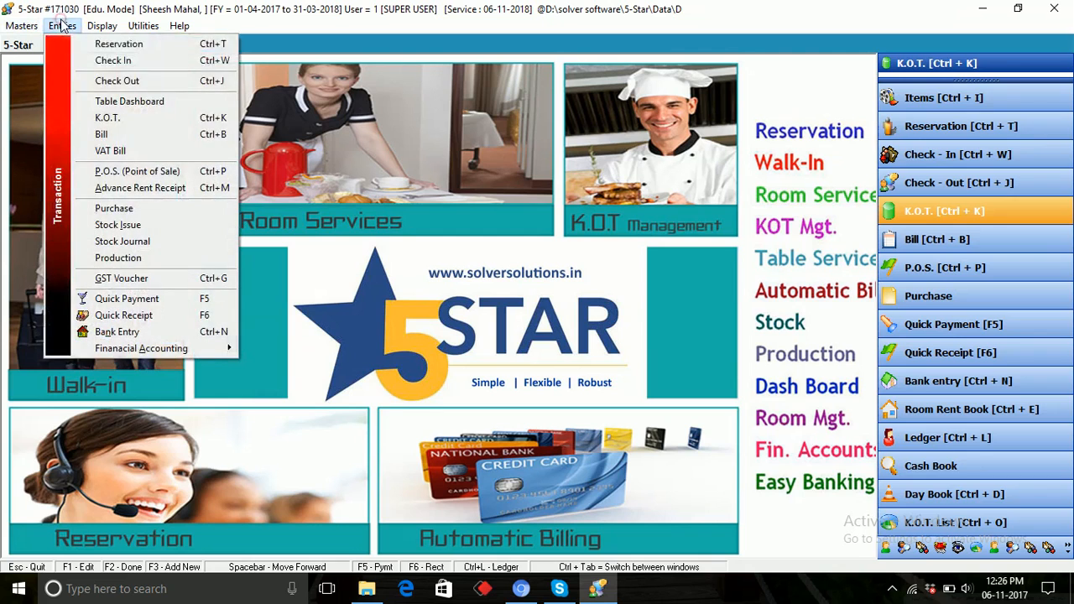
click(128, 119)
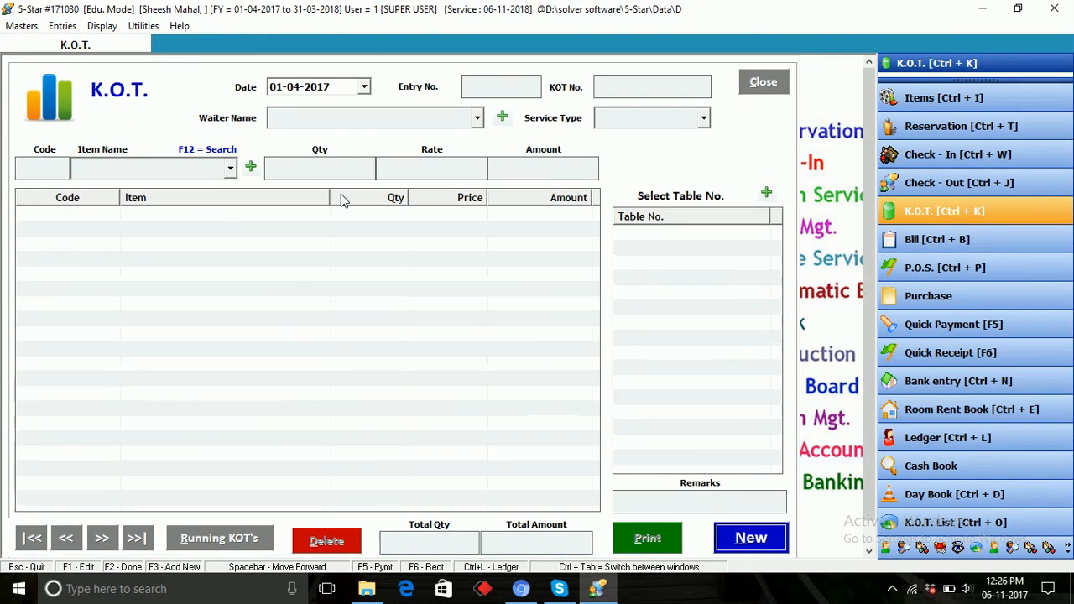
key(F3)
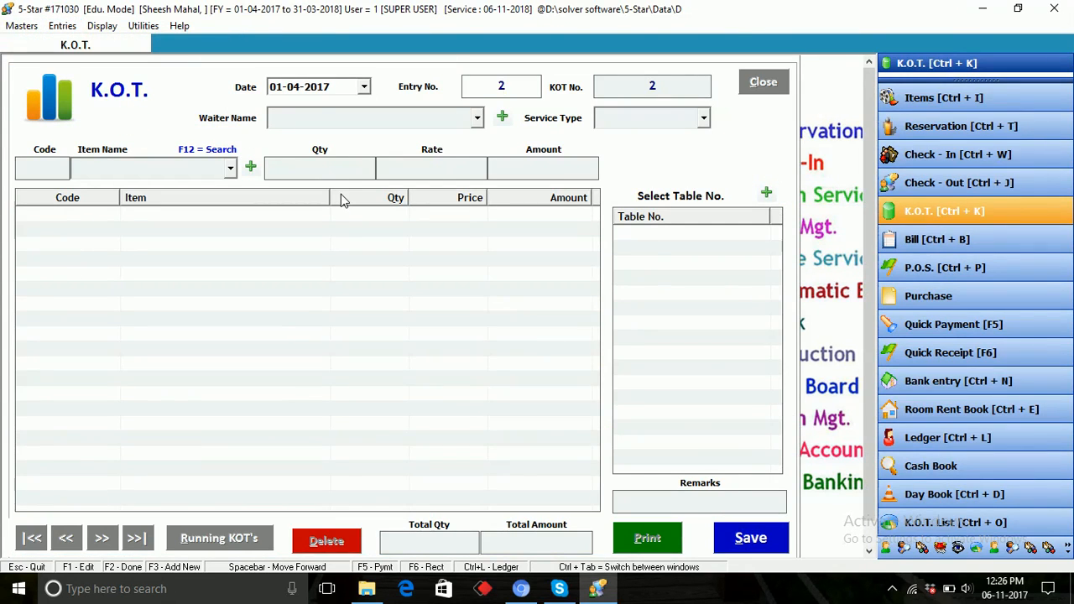
key(Return)
key(Return)
key(Return)
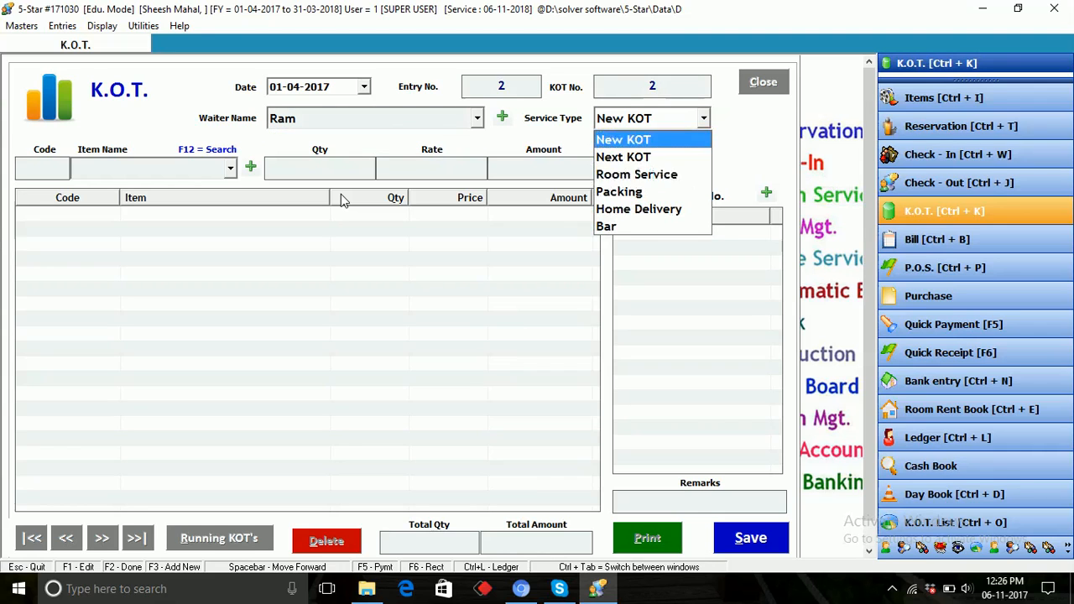
Step: Set the service type to Next KOT and link the entry to the existing KOT 1 (101)
key(Down)
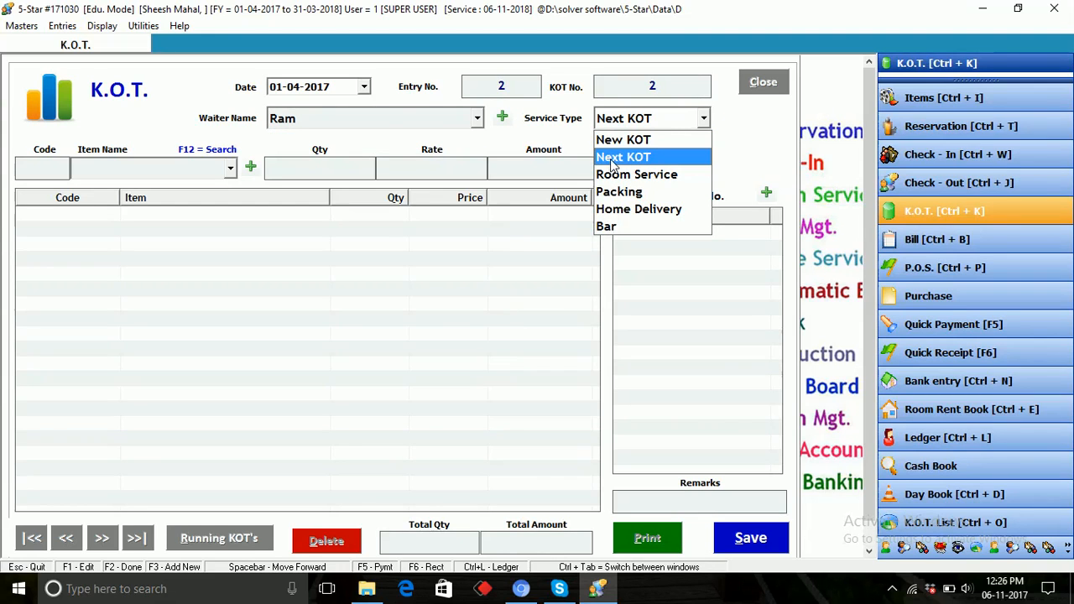
click(659, 160)
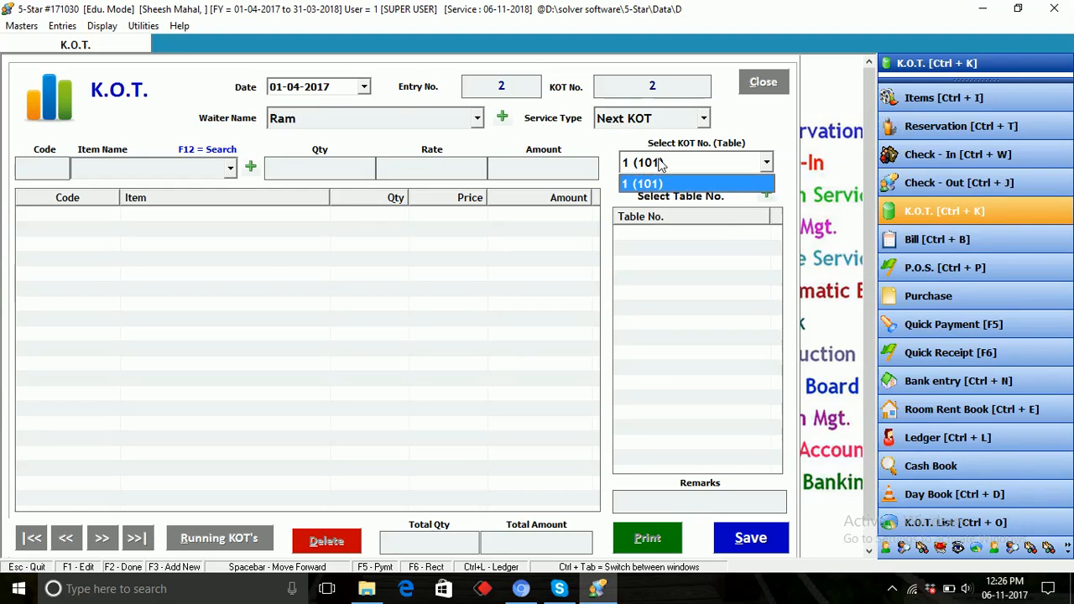
click(730, 187)
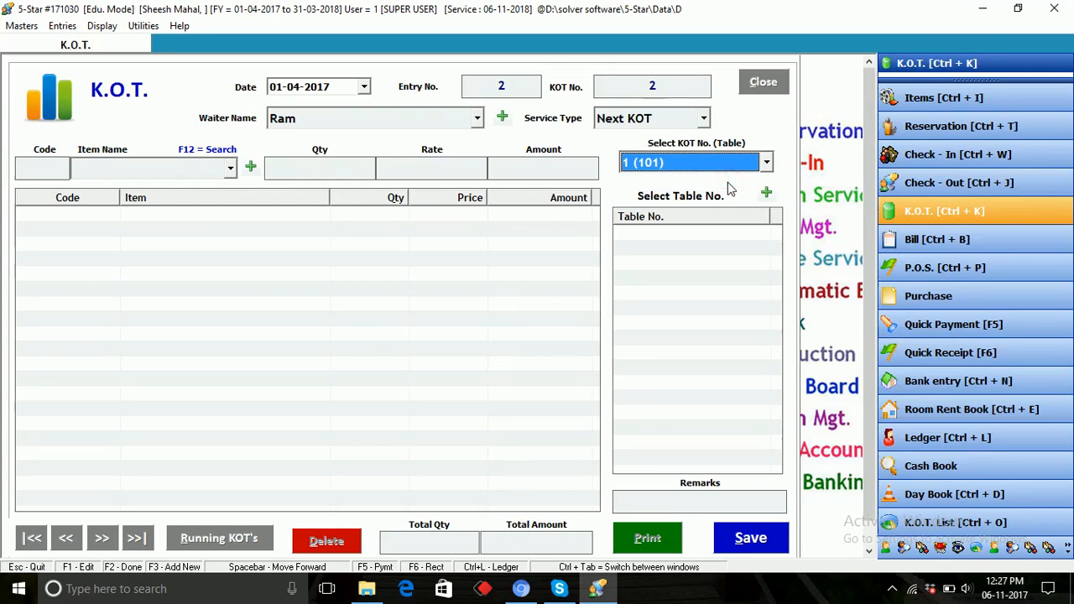
key(Return)
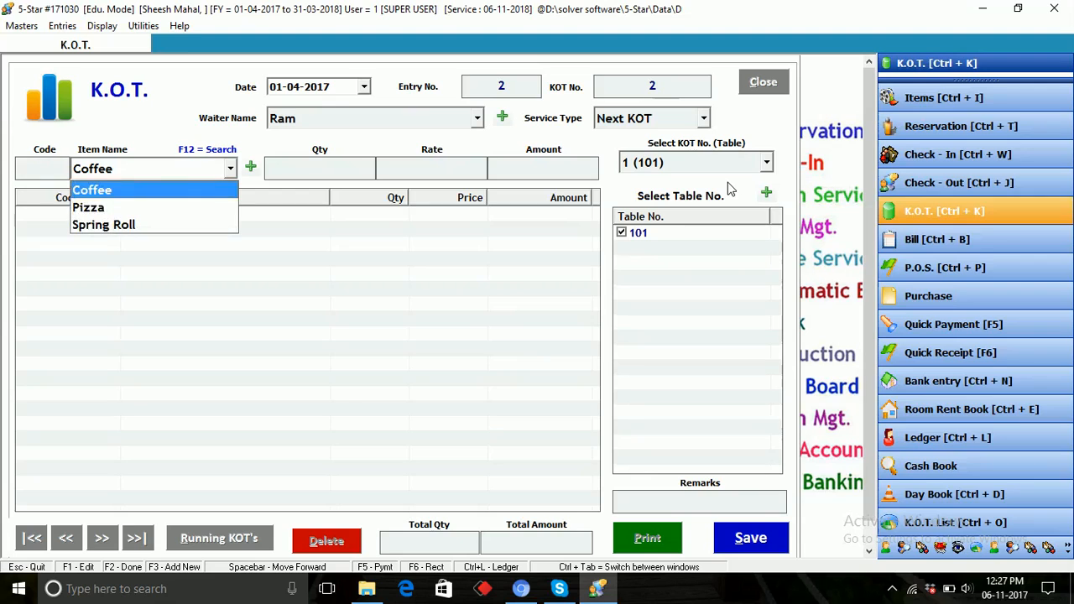
Step: Add the item Coffee with quantity 2 at its default rate to the follow-up KOT
key(Return)
text(2)
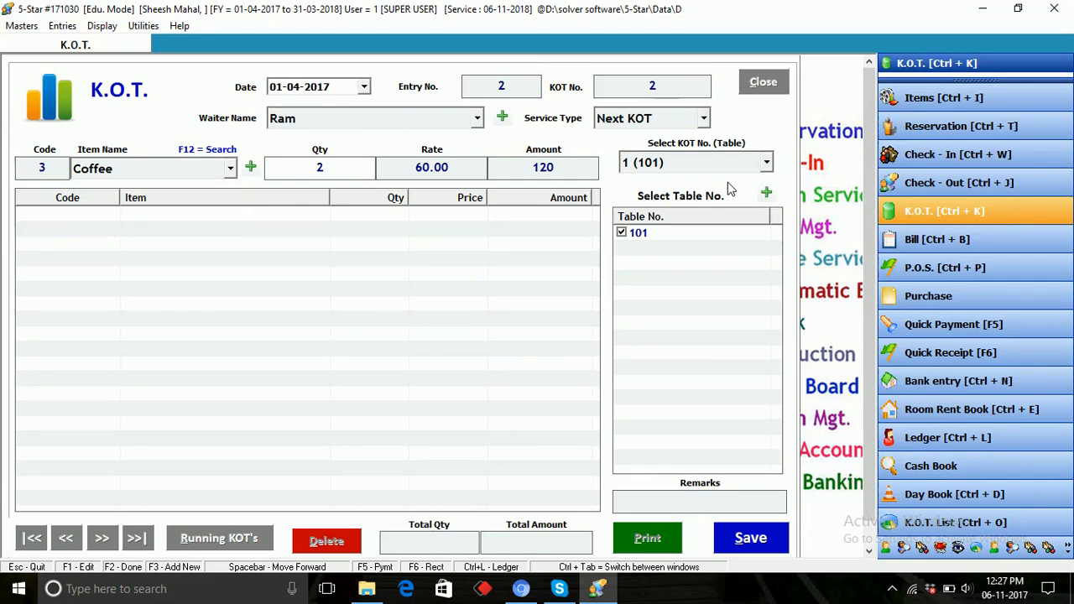
key(Return)
key(Return)
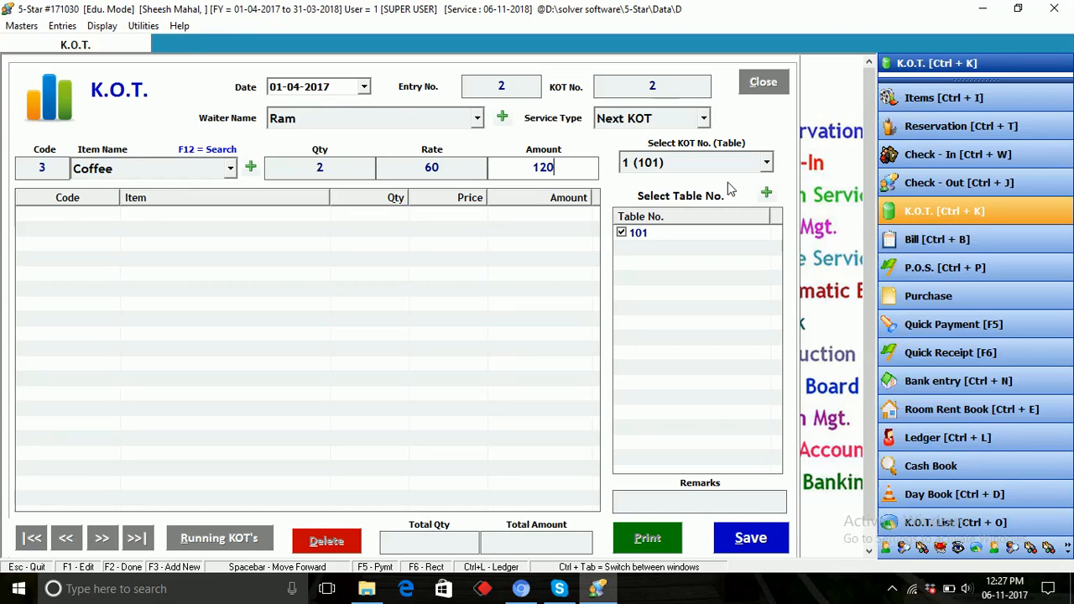
key(Return)
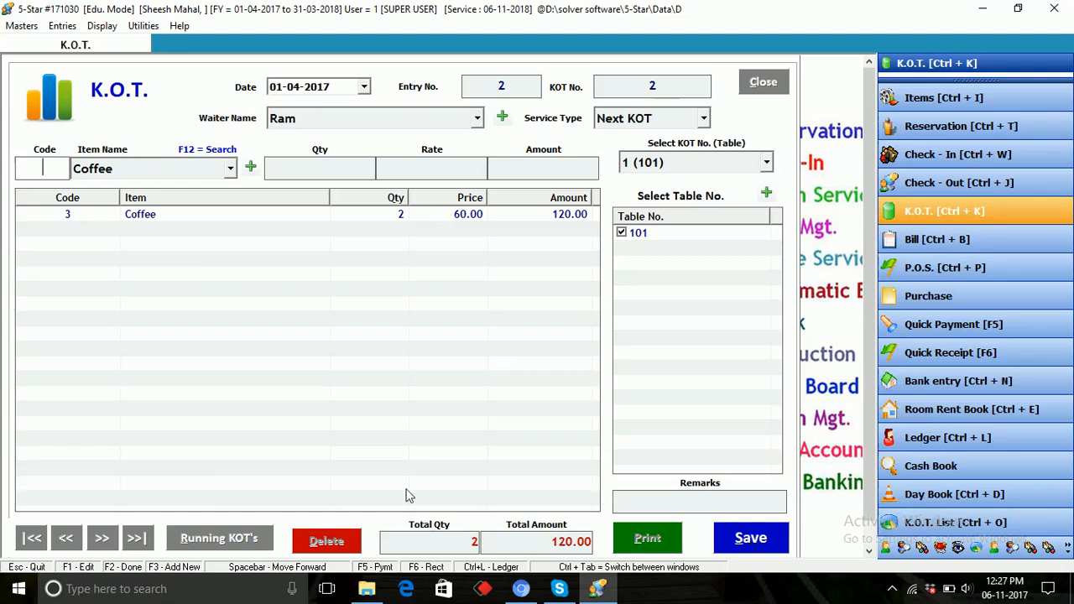
Step: Check the list of running KOTs, close it and save the coffee KOT
click(238, 539)
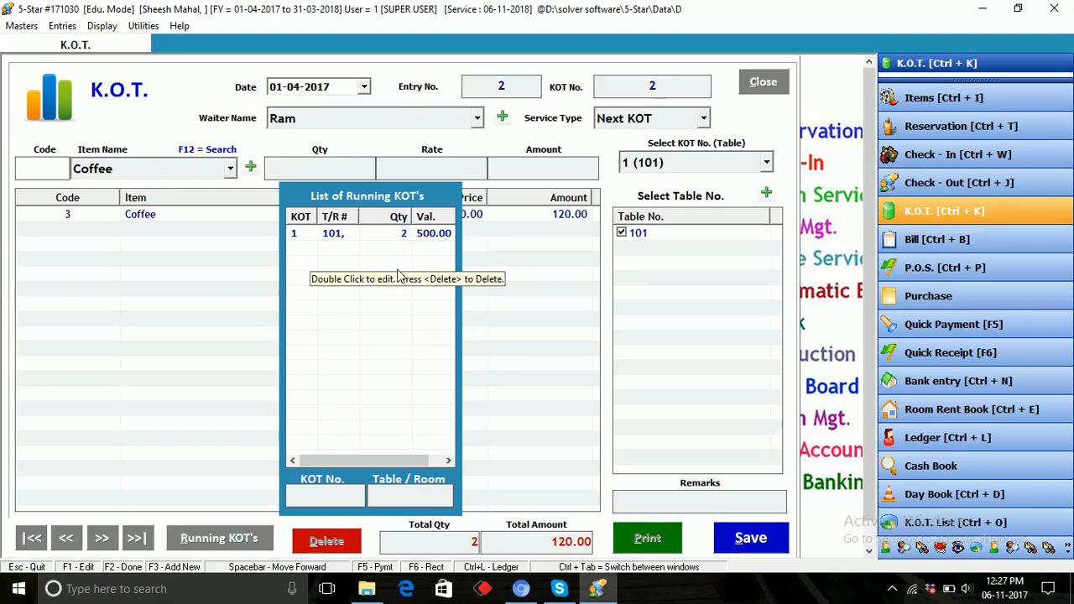
click(198, 540)
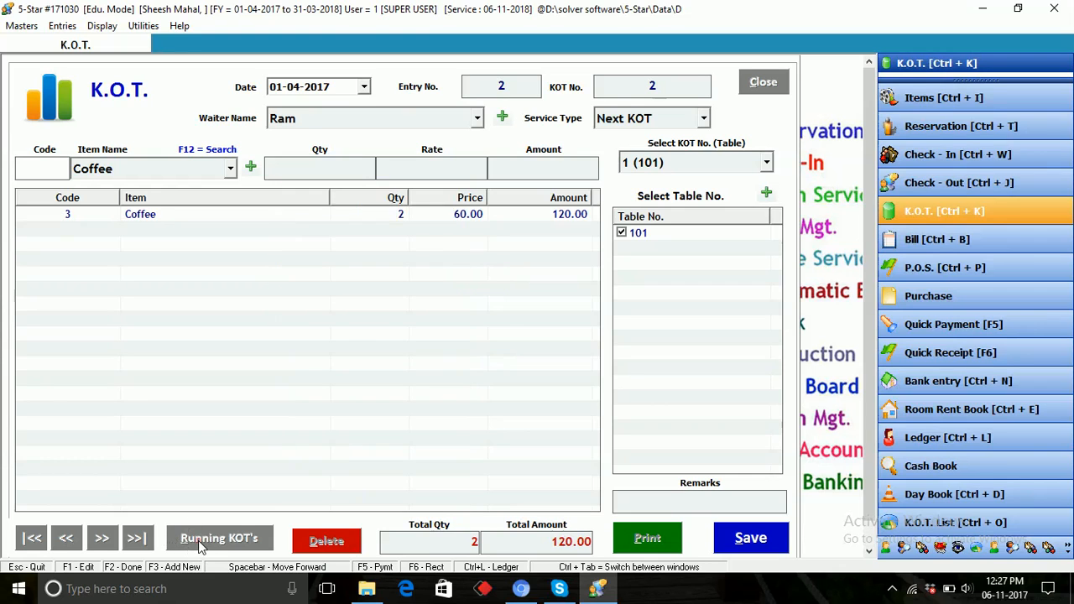
click(759, 540)
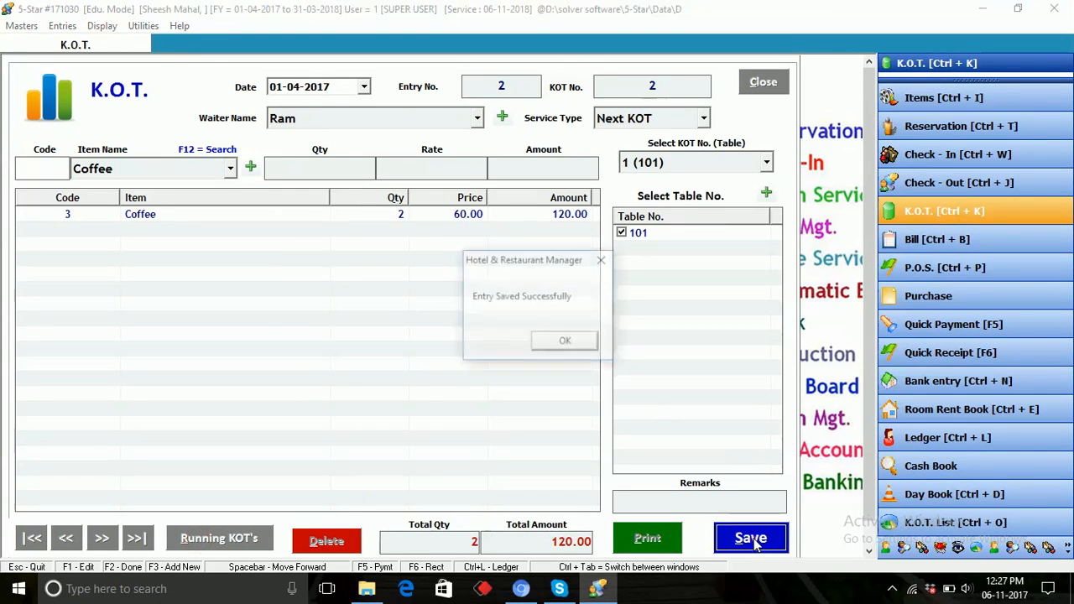
click(566, 345)
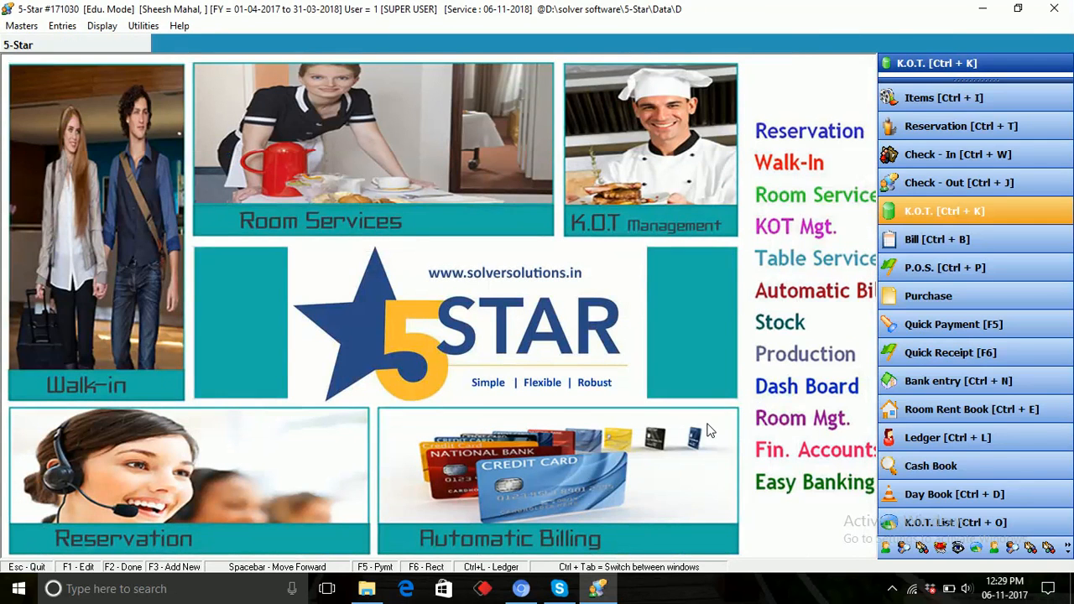
Step: Start another K.O.T. entry with the default date 01-04-2017 and entry number, and assign the listed waiter
click(942, 218)
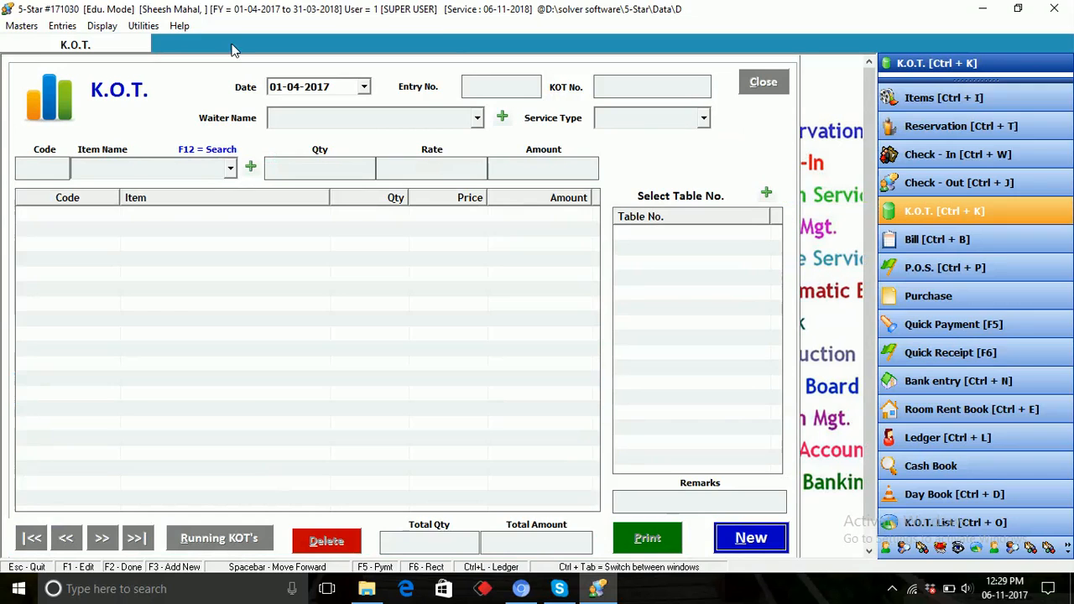
key(F3)
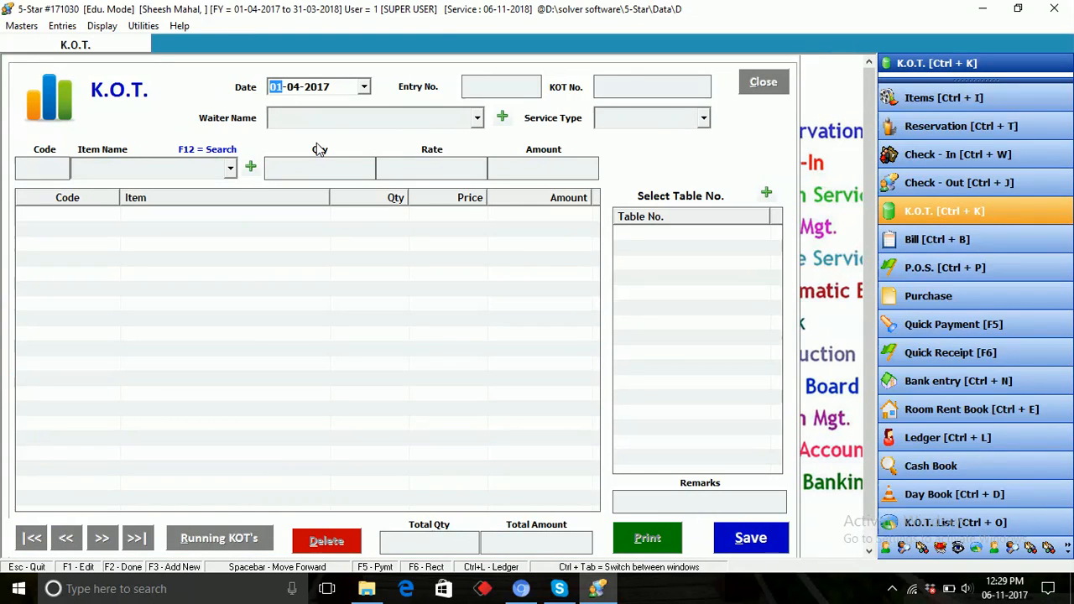
key(Return)
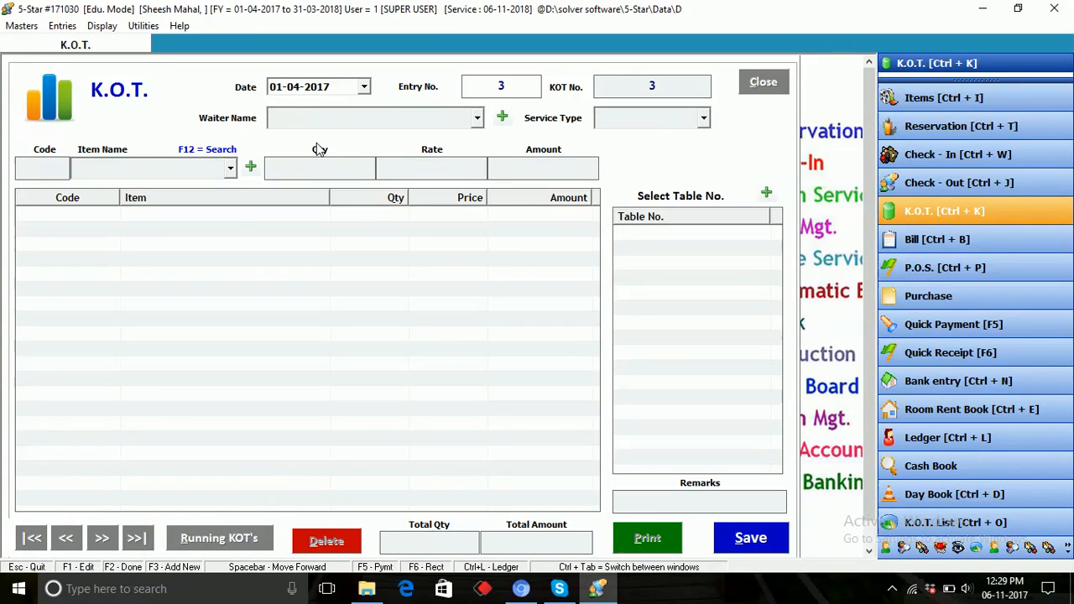
key(Return)
key(Return)
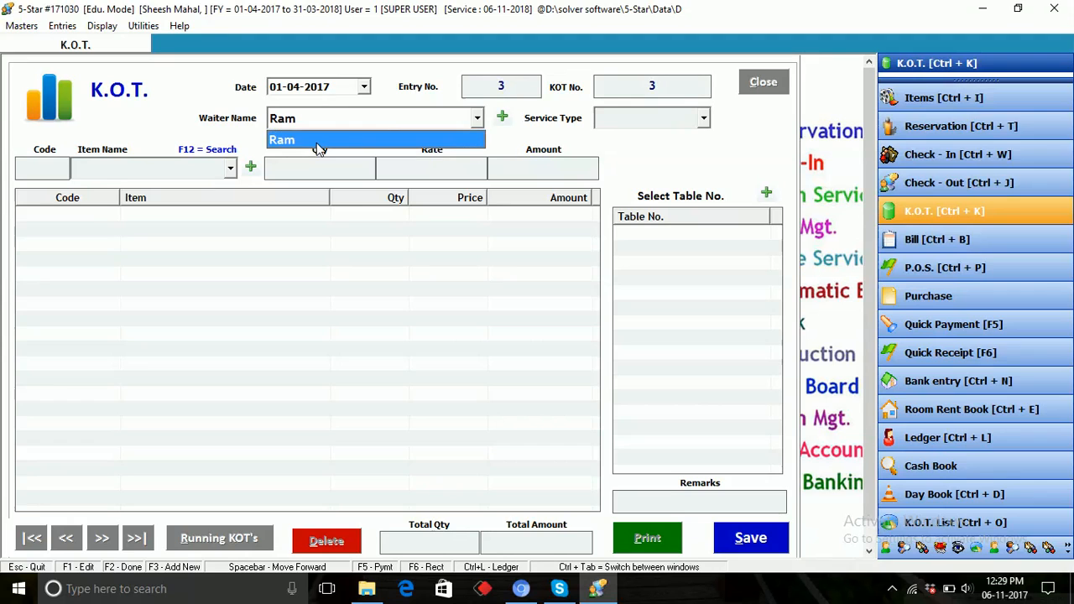
key(Return)
Step: Set the service type to New KOT and select table 102 for the entry
key(Return)
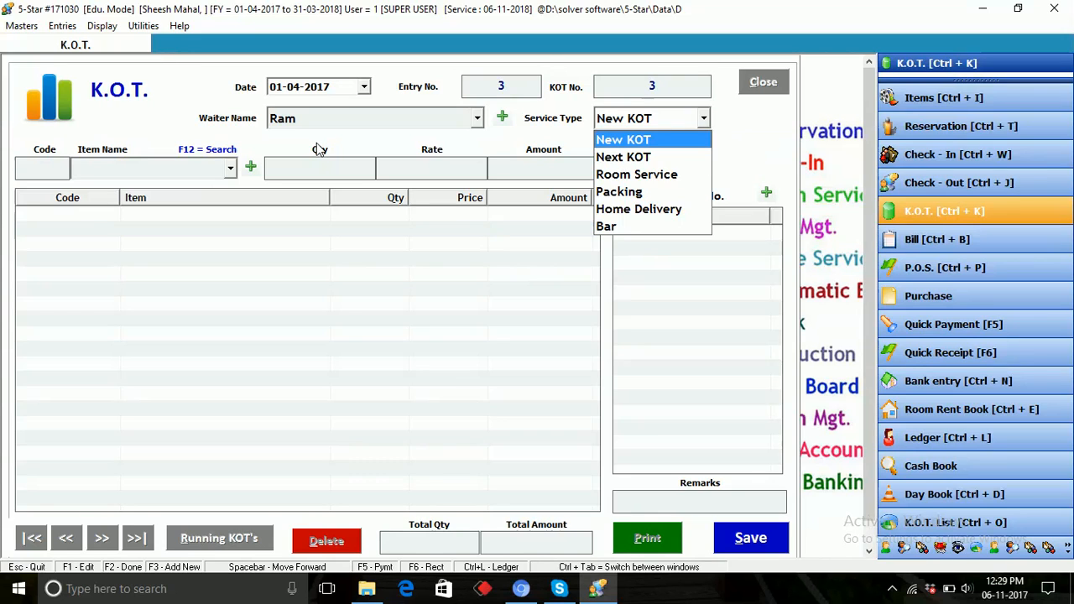
key(Return)
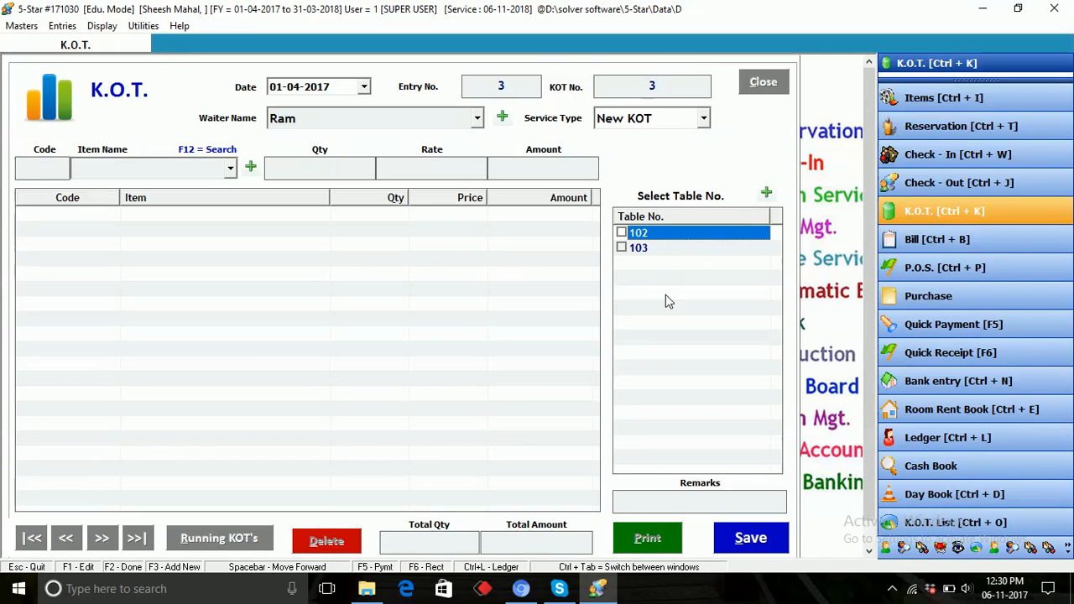
click(644, 250)
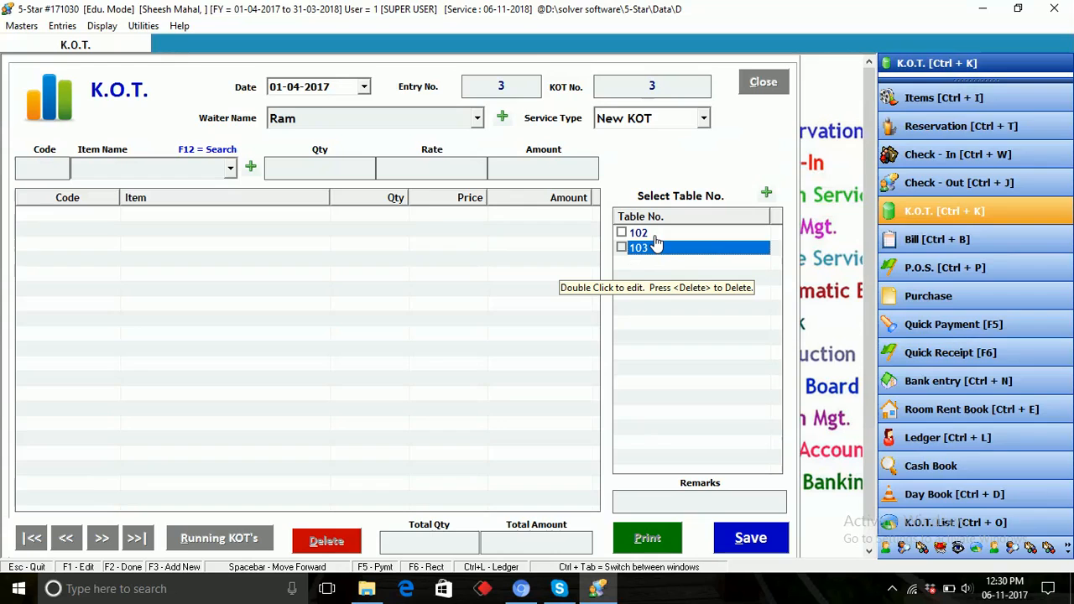
click(654, 235)
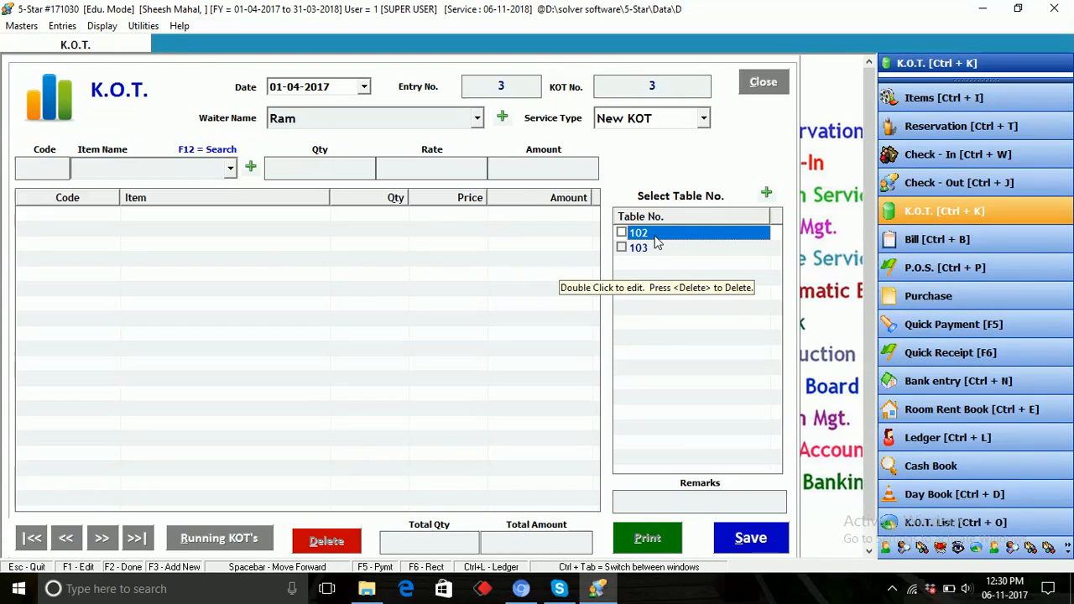
click(651, 250)
click(622, 234)
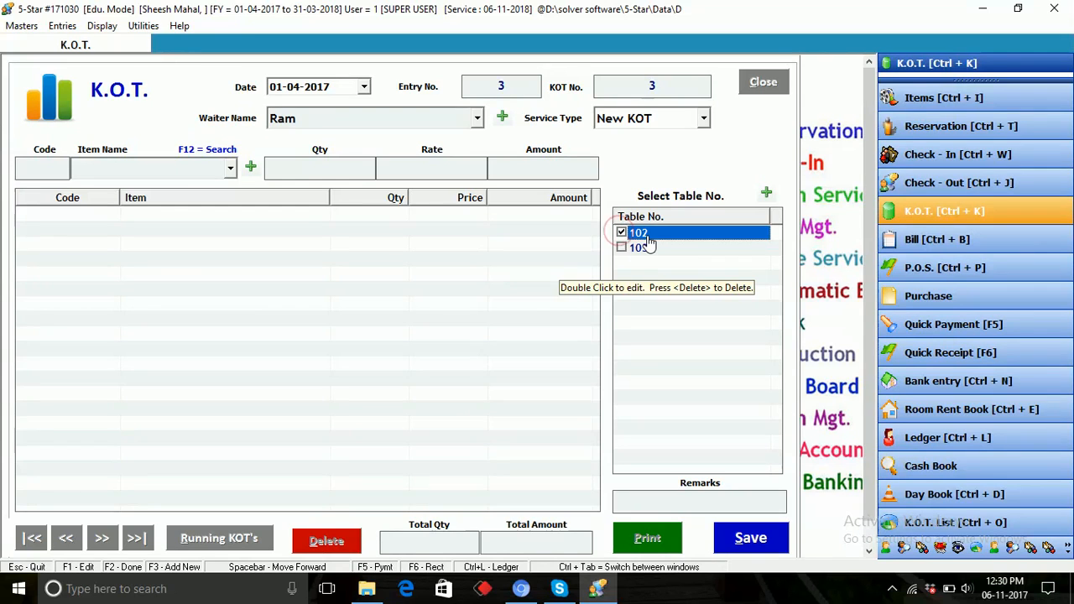
key(Return)
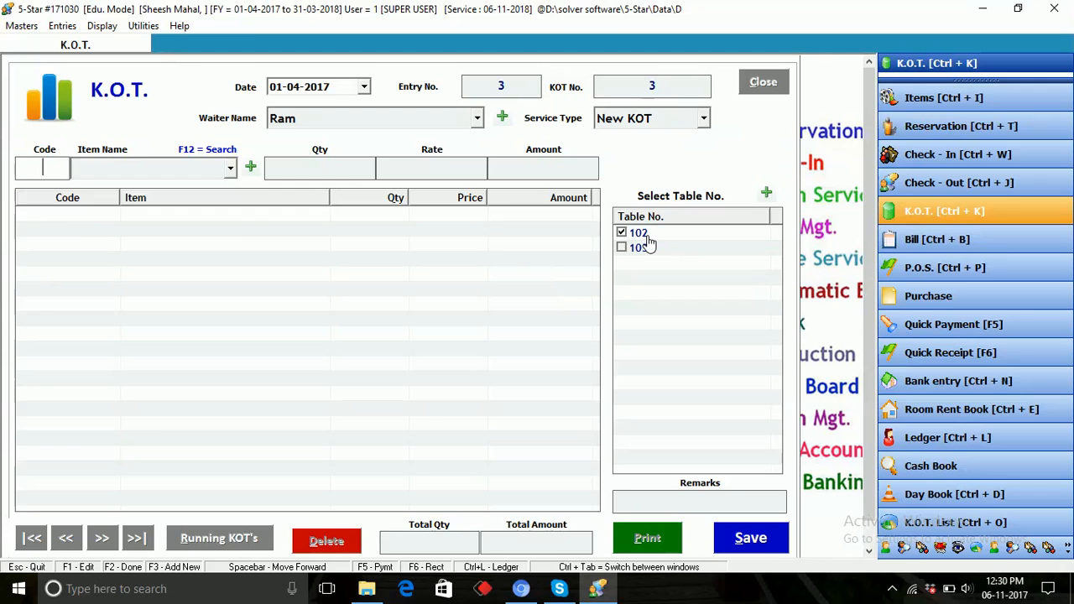
Step: Add the item Spring Roll with quantity 1 at its default rate to the K.O.T
key(Return)
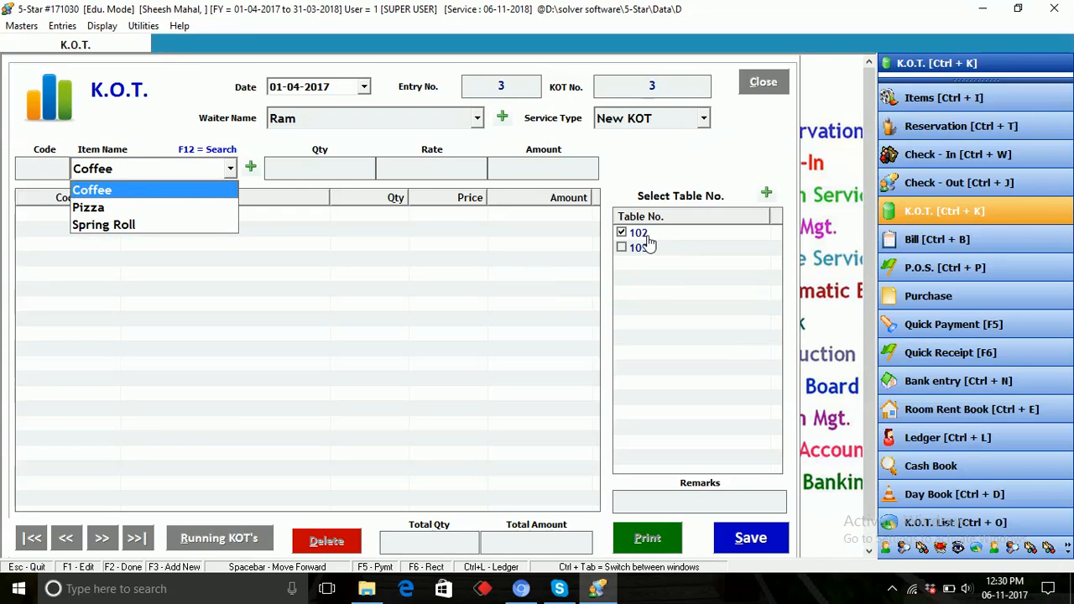
key(Down)
key(Down)
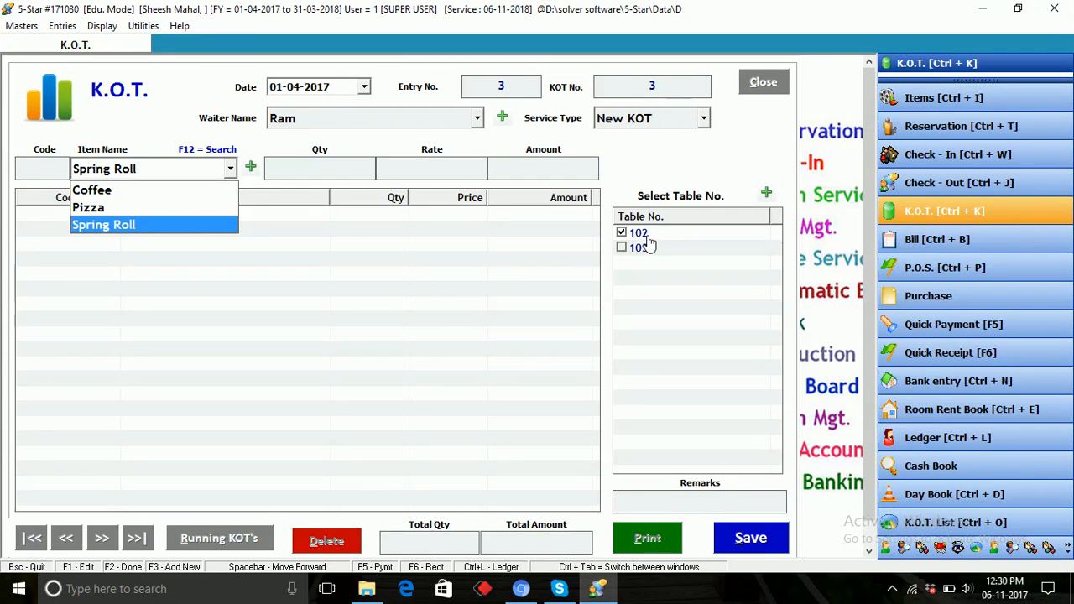
key(Return)
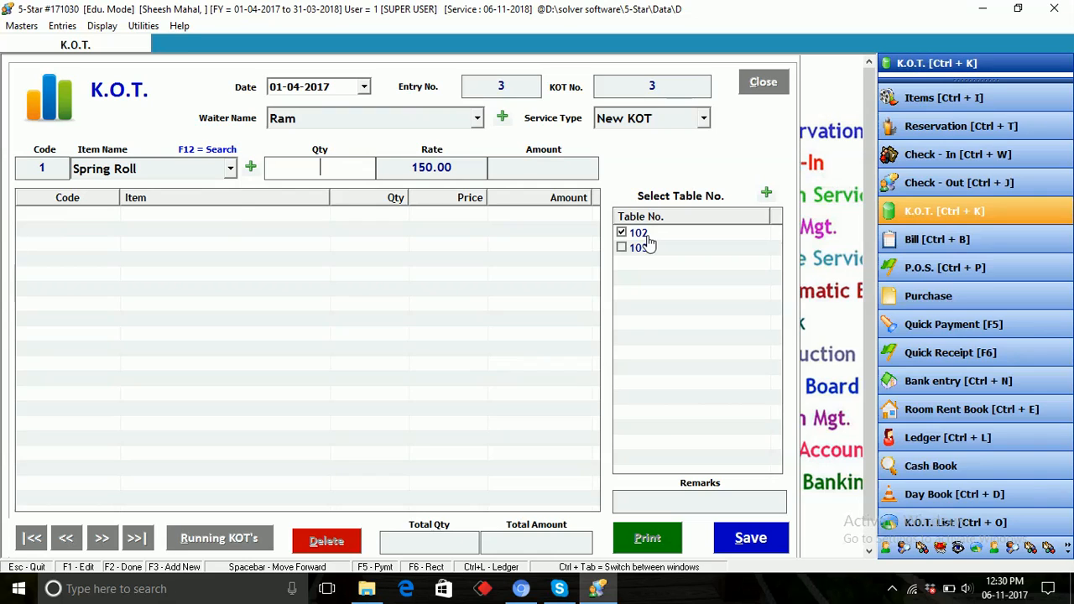
text(1)
key(Return)
key(Return)
key(Return)
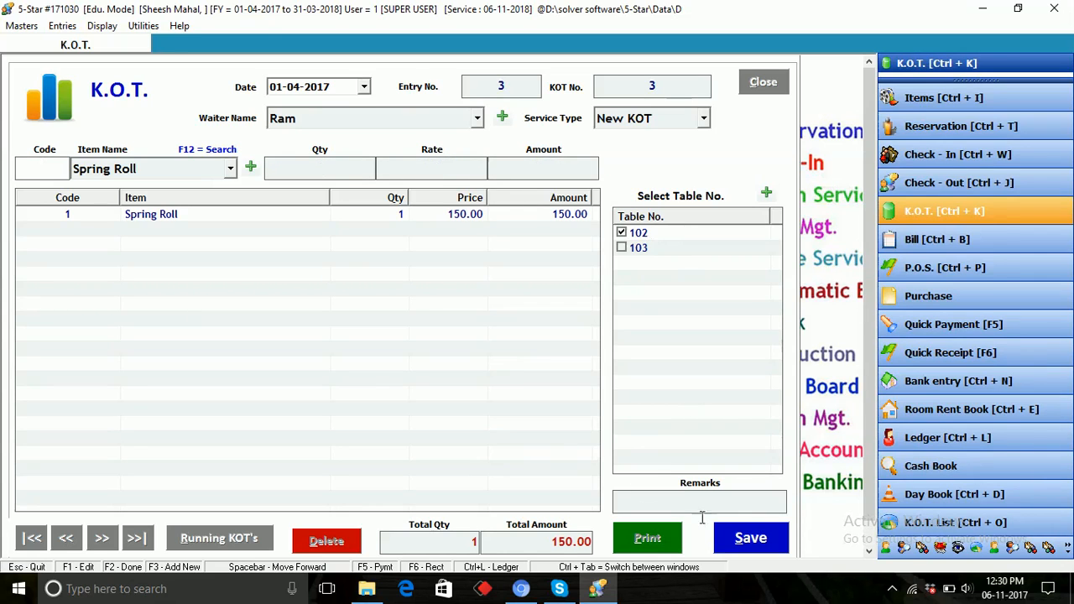
Step: Save the Spring Roll K.O.T. without printing it and close the entry form
click(744, 547)
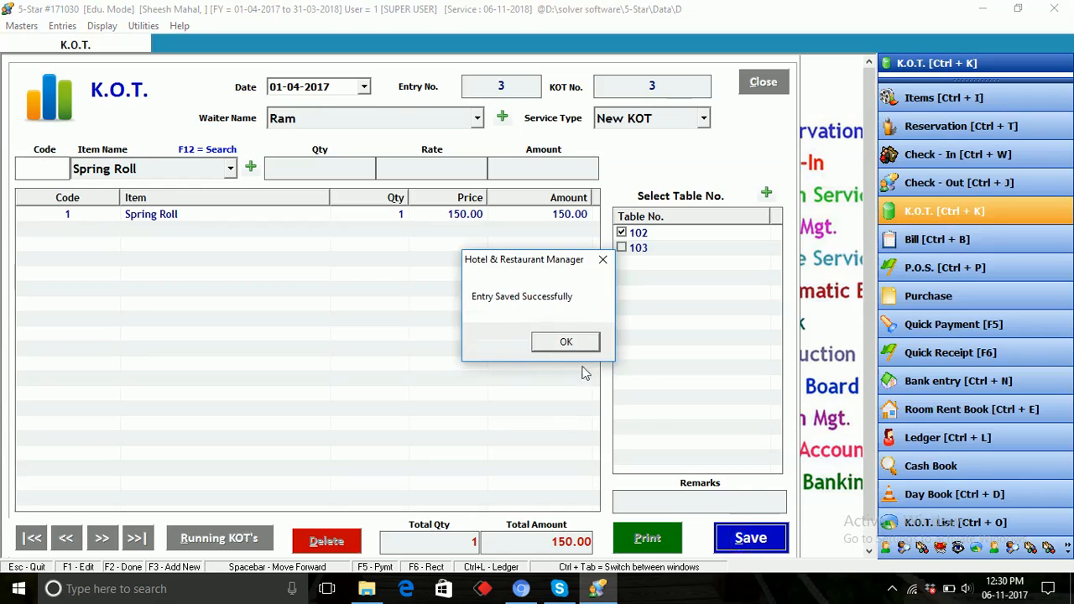
click(575, 346)
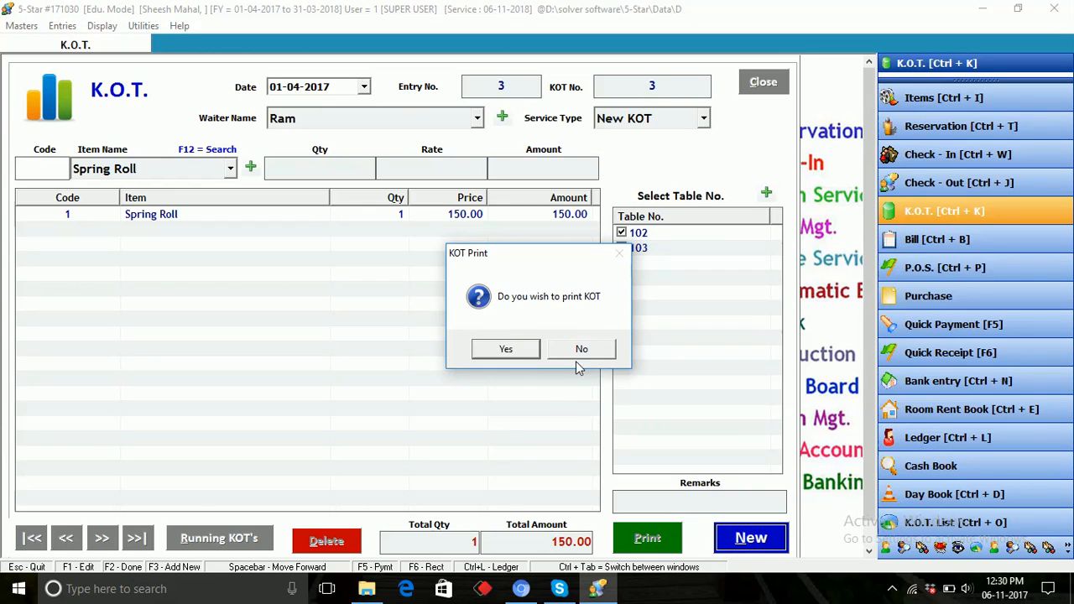
click(579, 351)
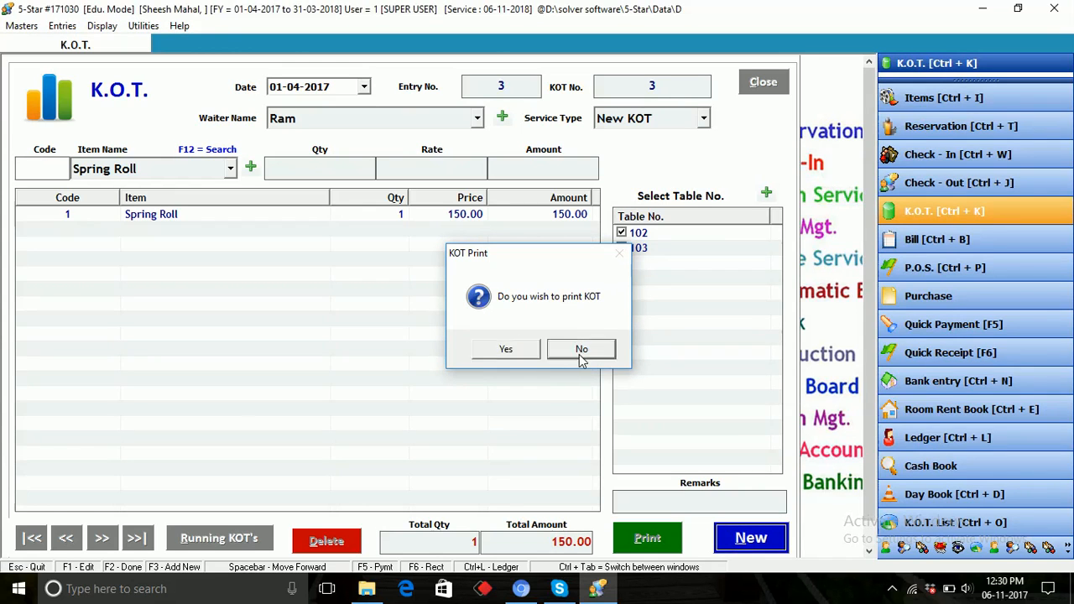
key(Escape)
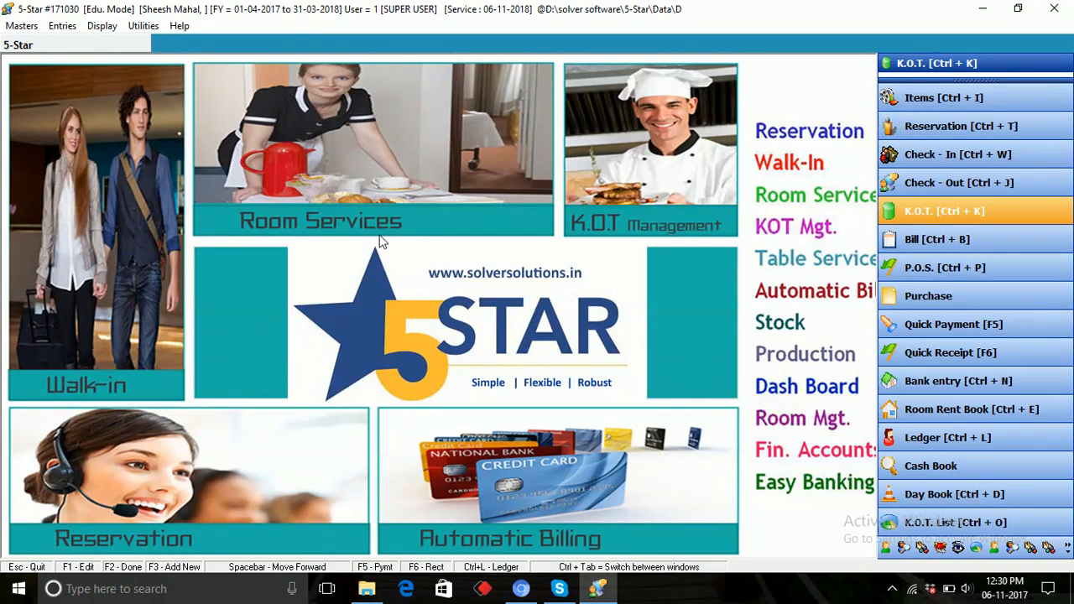
Step: Open the K.O.T. List report and list the uncleared KOTs for 01-04-2017
click(107, 30)
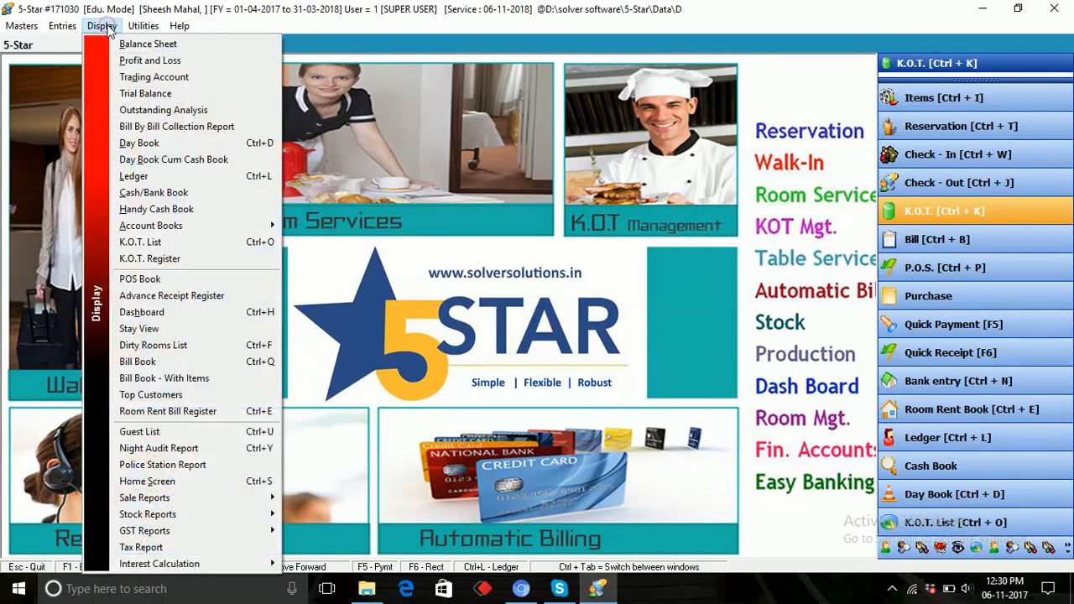
click(192, 245)
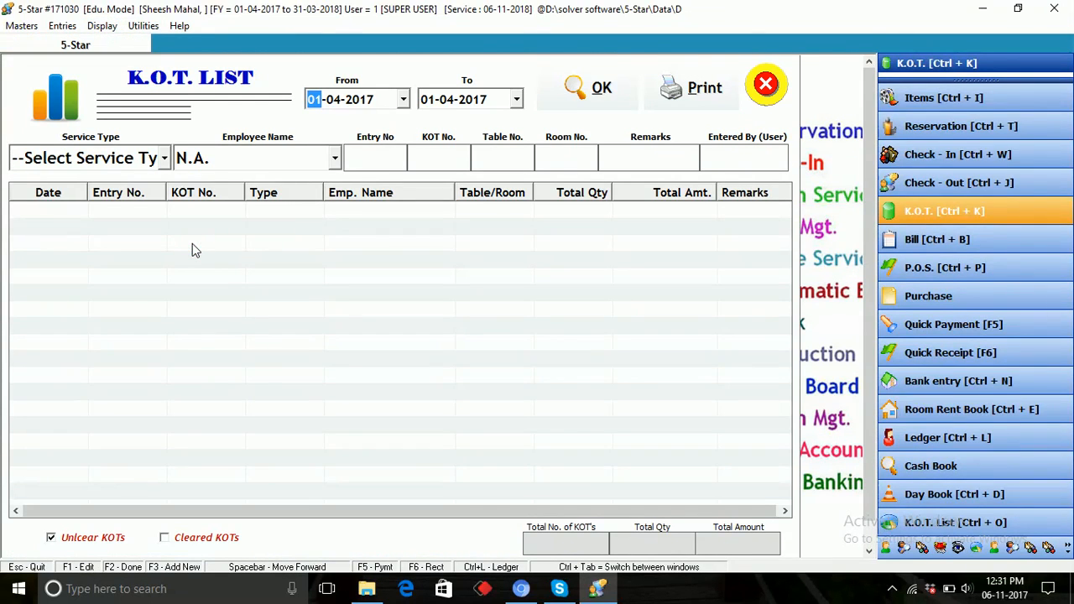
key(Return)
key(Return)
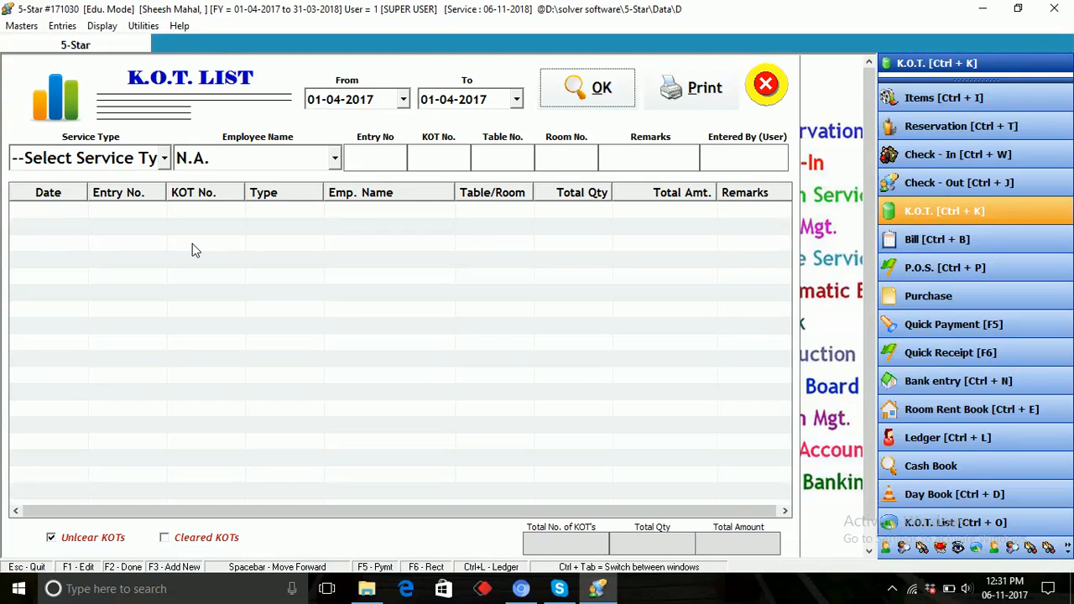
key(Return)
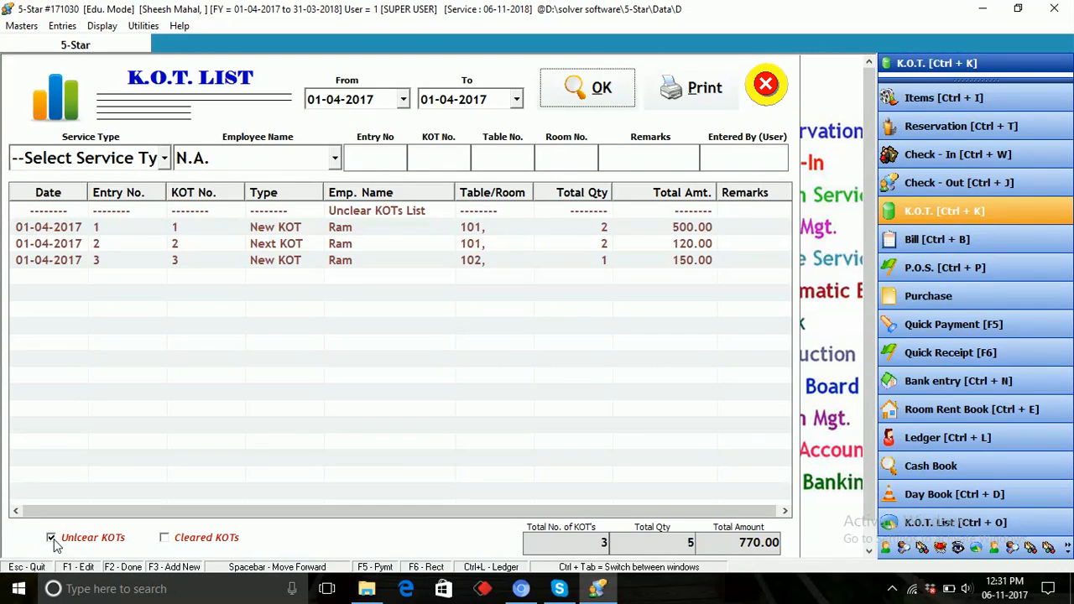
Step: Include cleared KOTs in the list, check the service type choices, select the listed waiter as employee filter, and close the report
click(164, 539)
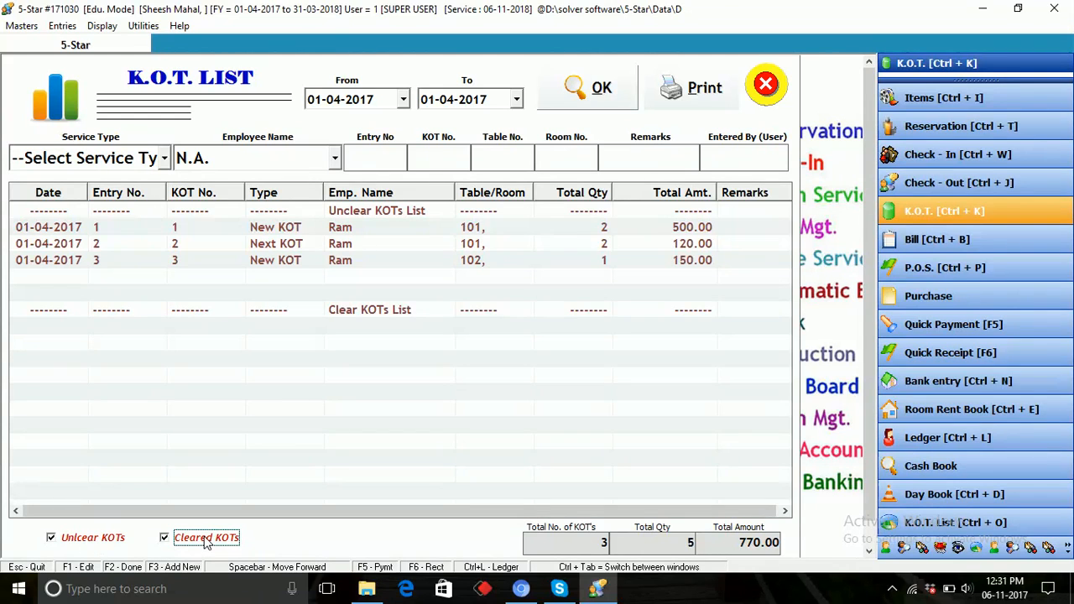
click(164, 160)
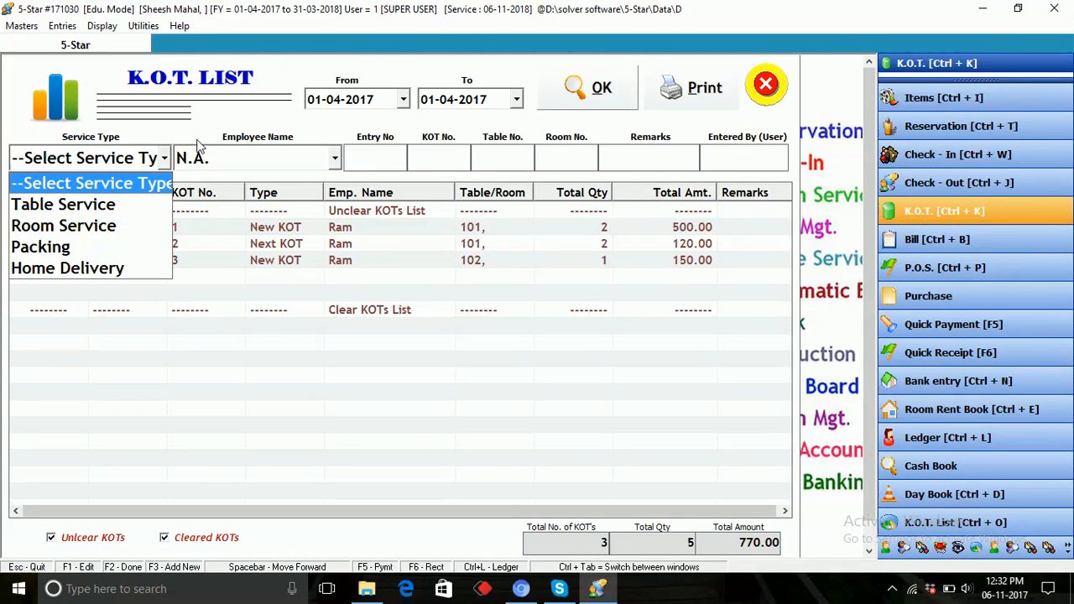
click(165, 159)
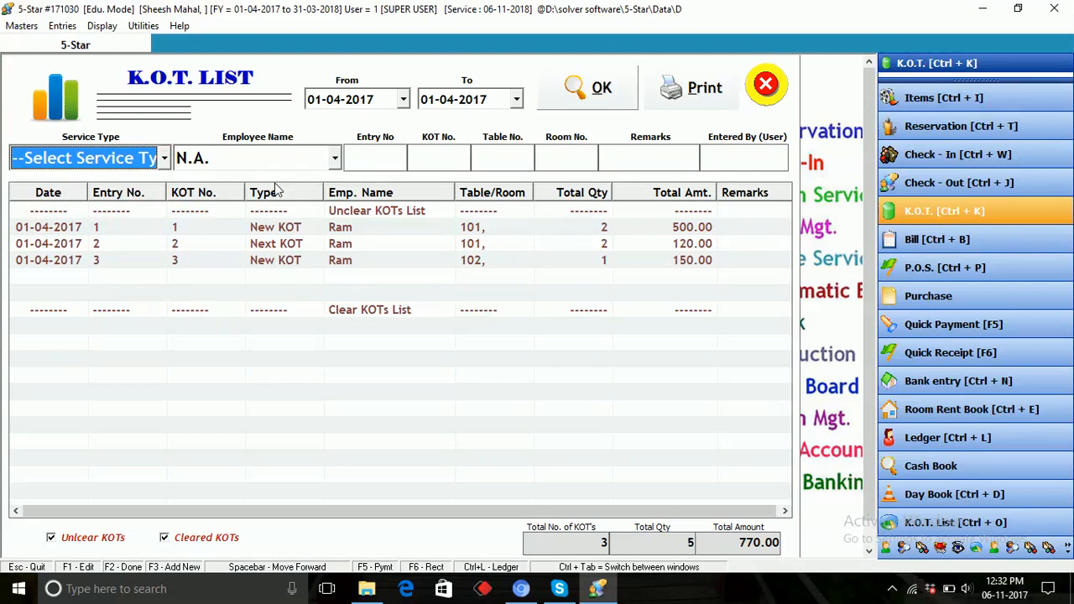
click(336, 162)
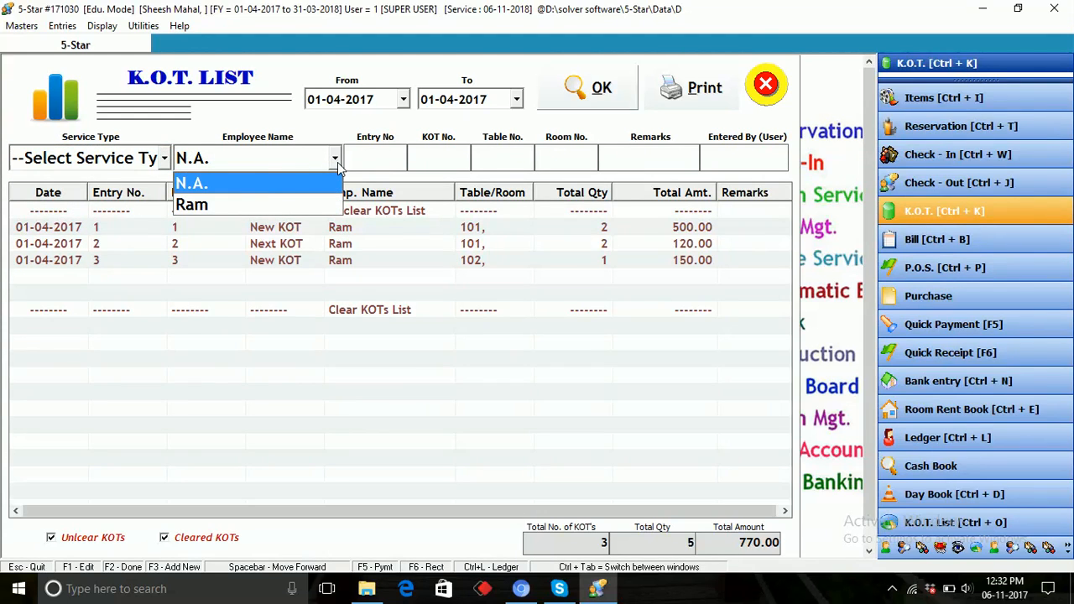
click(259, 206)
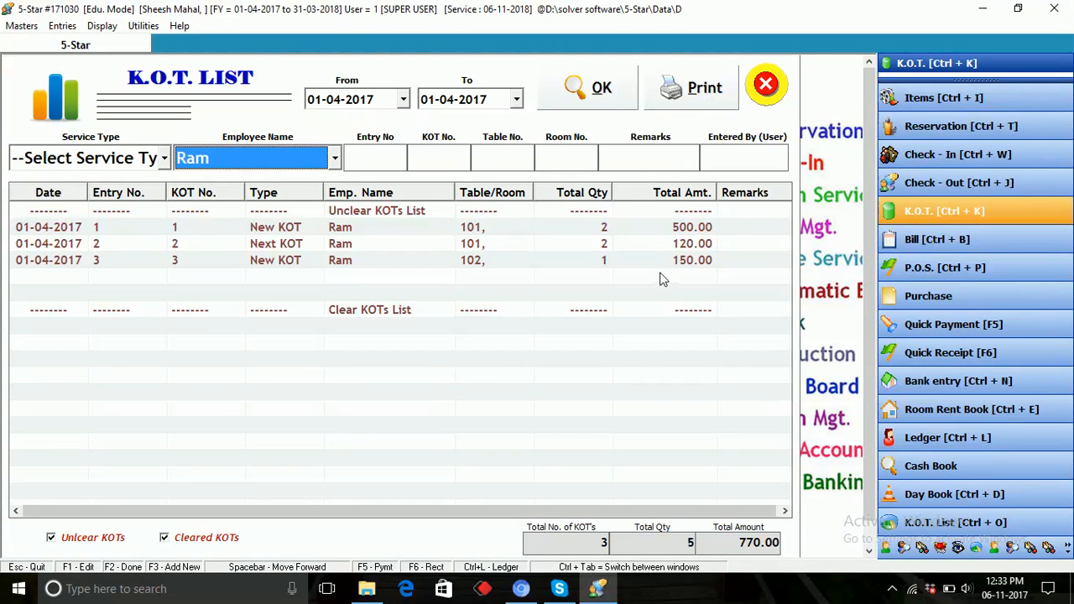
click(766, 86)
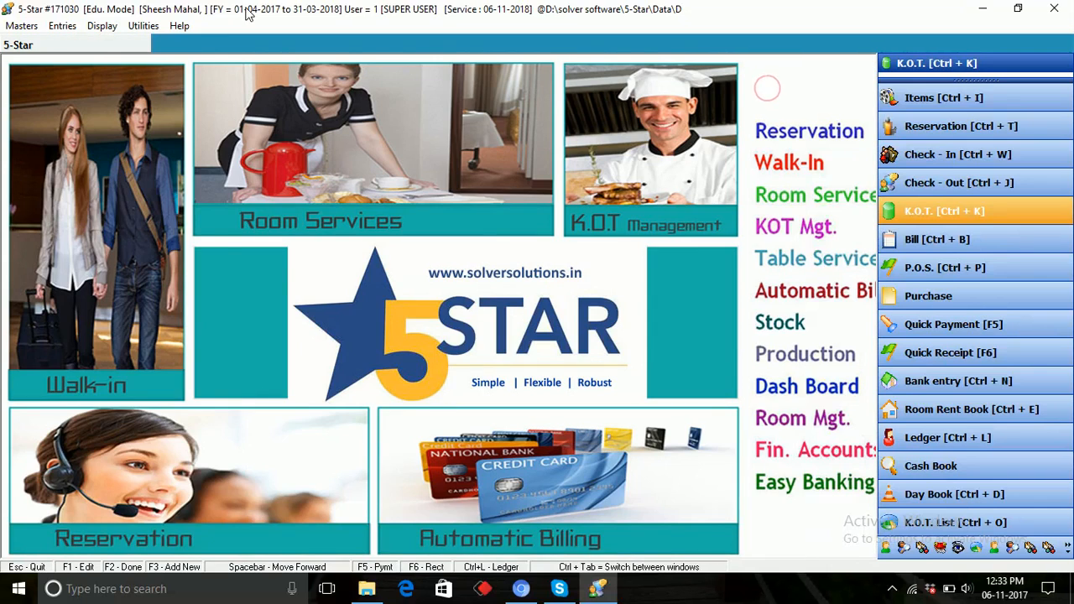
click(103, 26)
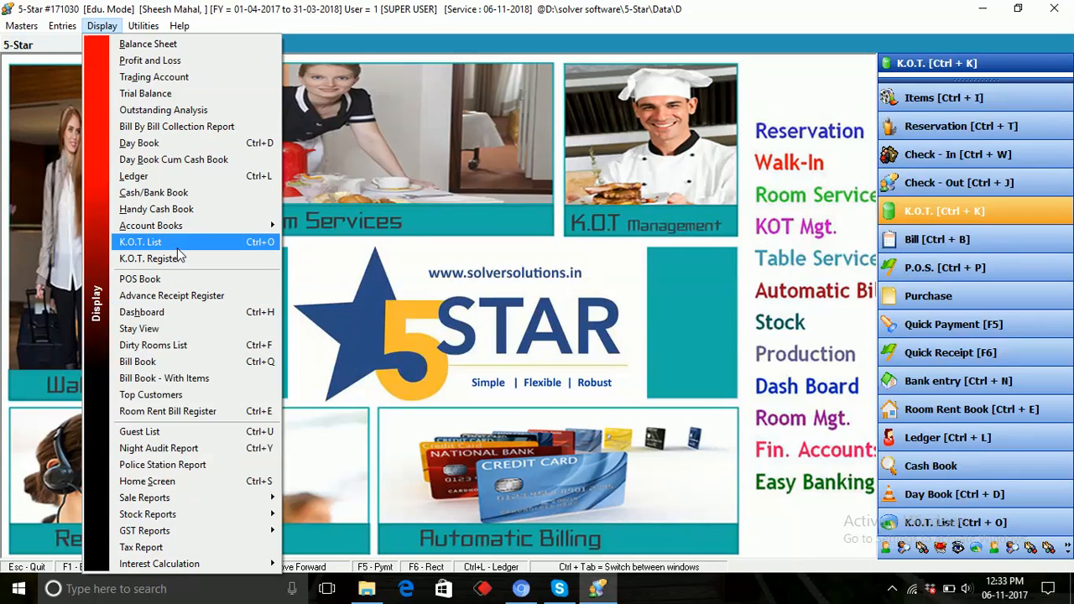
click(357, 263)
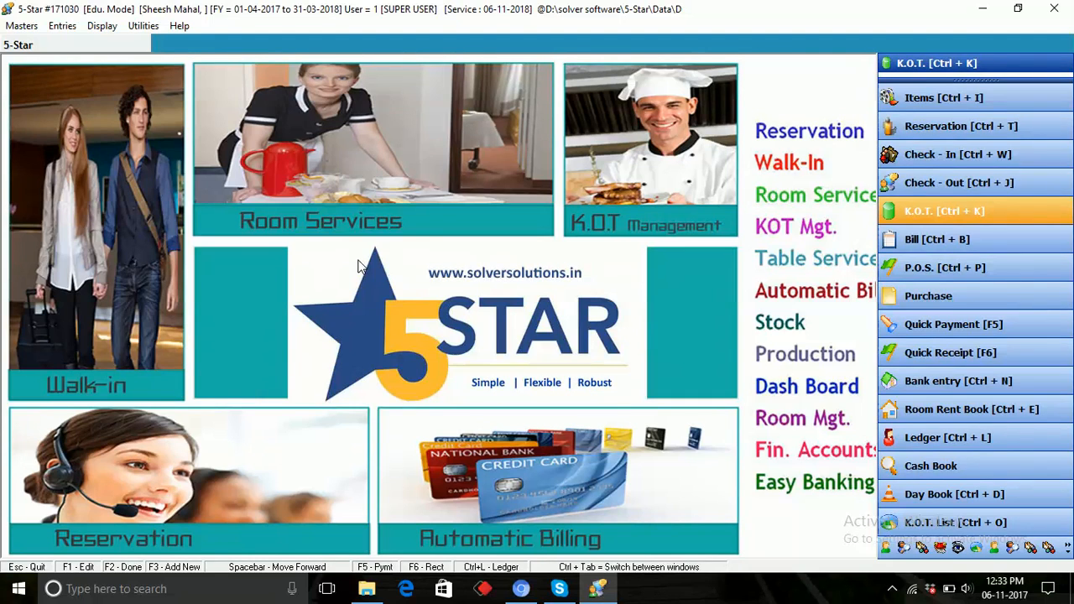
Step: Start a new Table Service bill dated 01-04-2017, accepting the proposed bill number
click(67, 29)
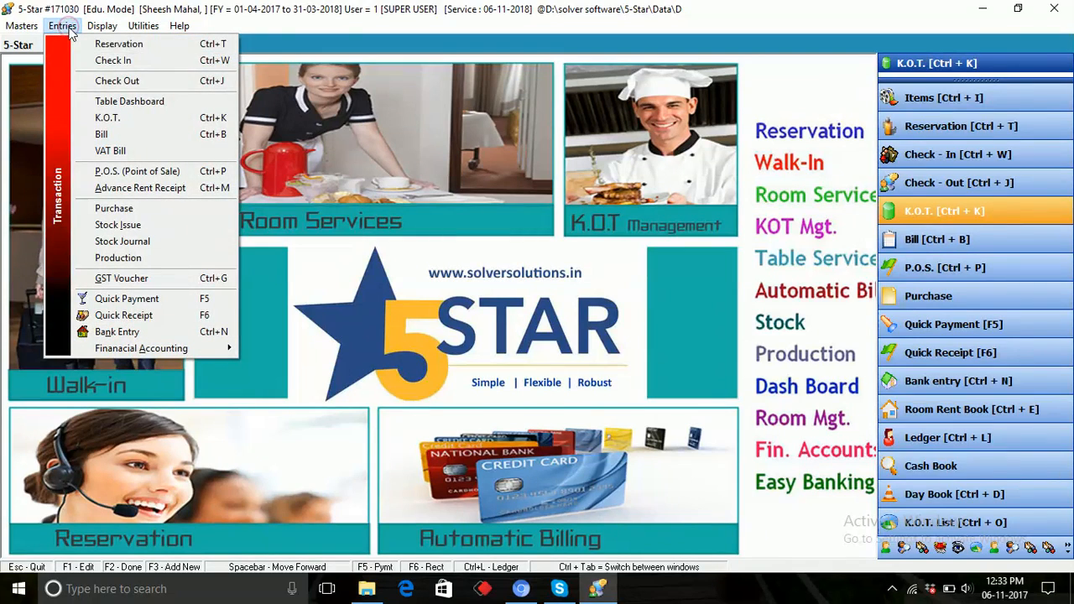
click(114, 136)
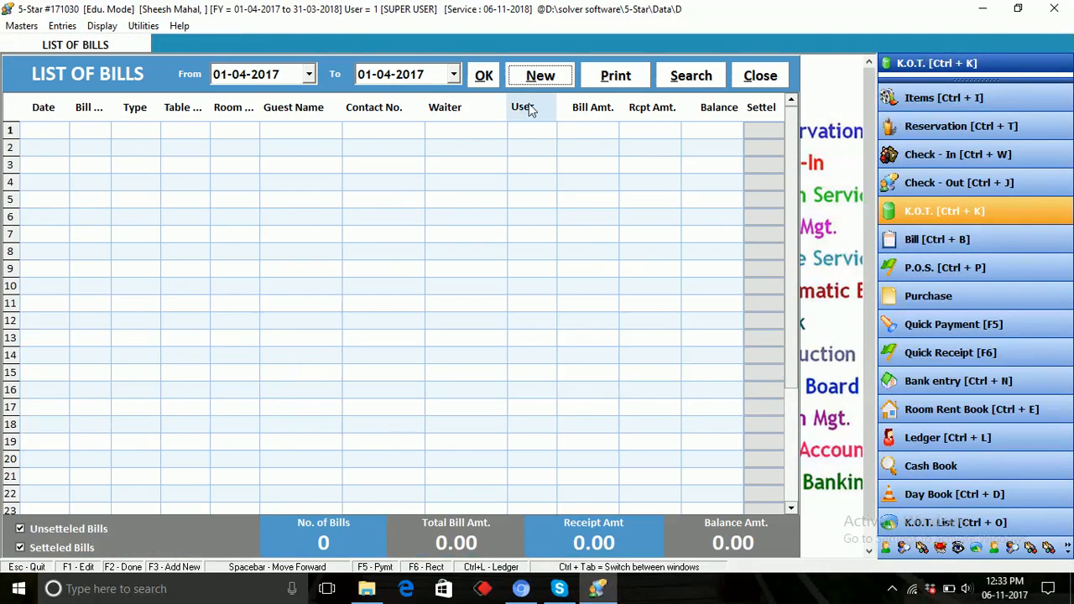
click(541, 76)
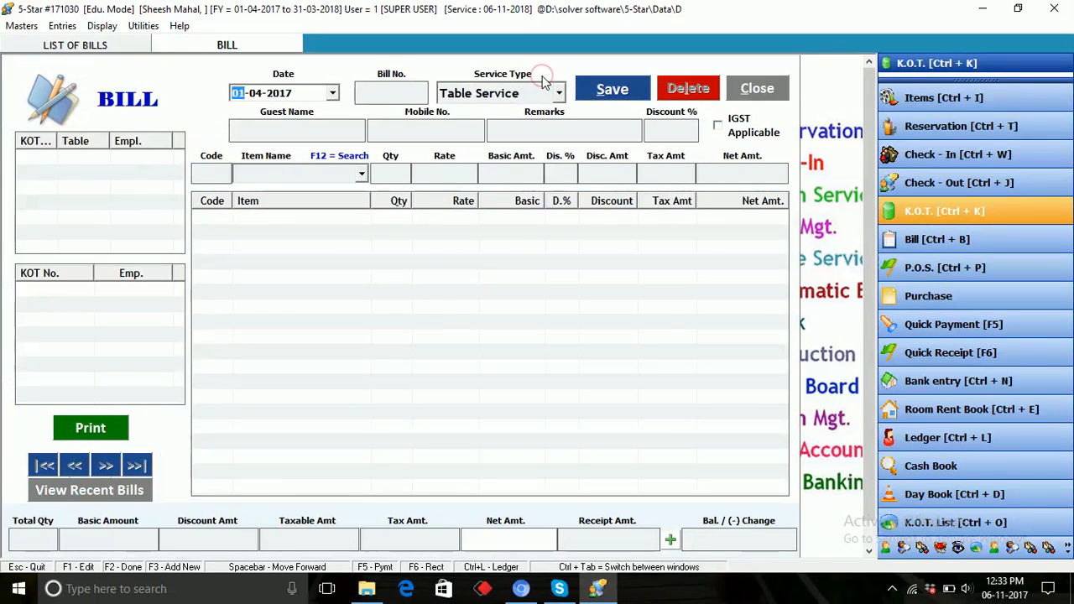
key(Return)
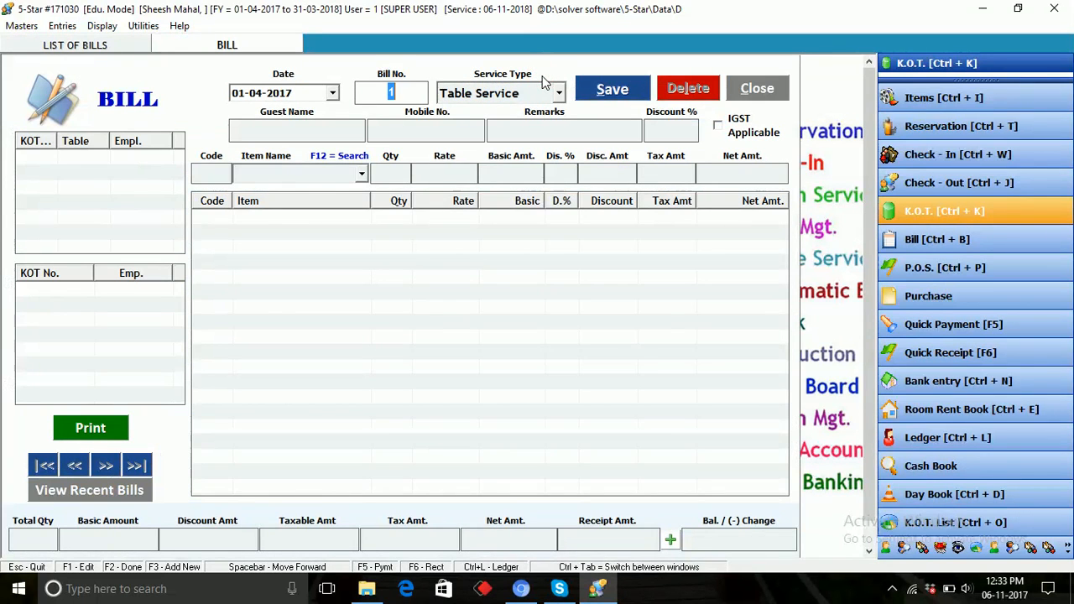
key(Return)
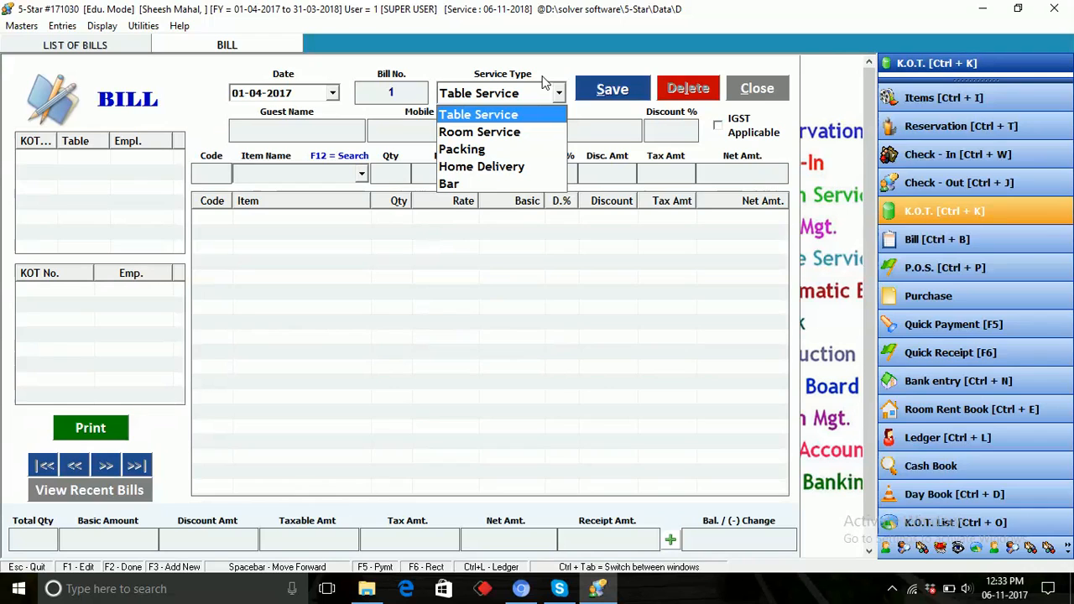
key(Return)
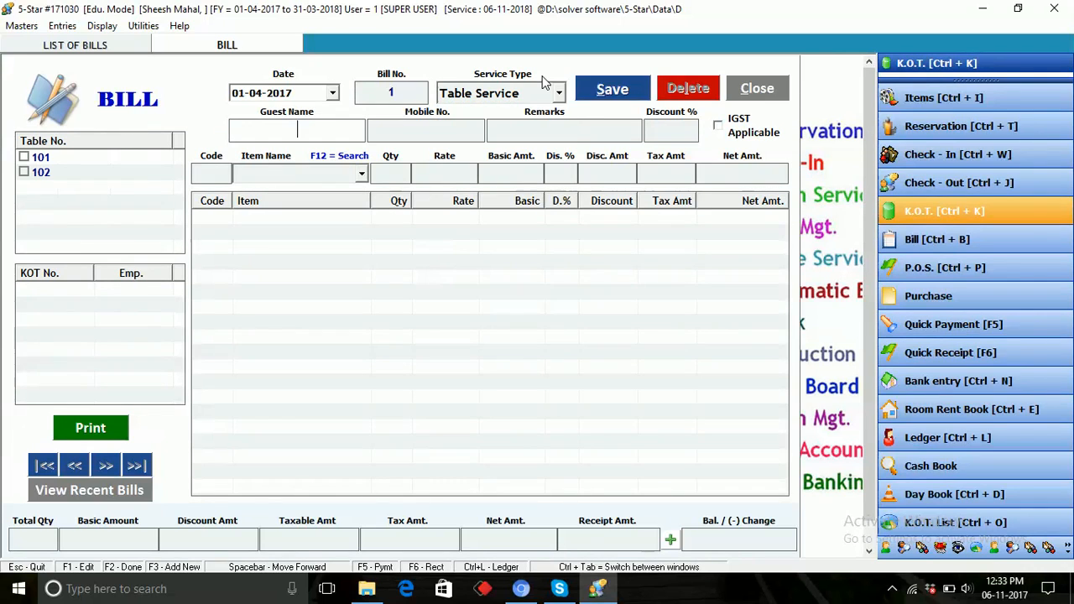
Step: Load the KOTs of table 101 into the bill and check its KOT entries and the Pizza and Coffee lines
click(24, 159)
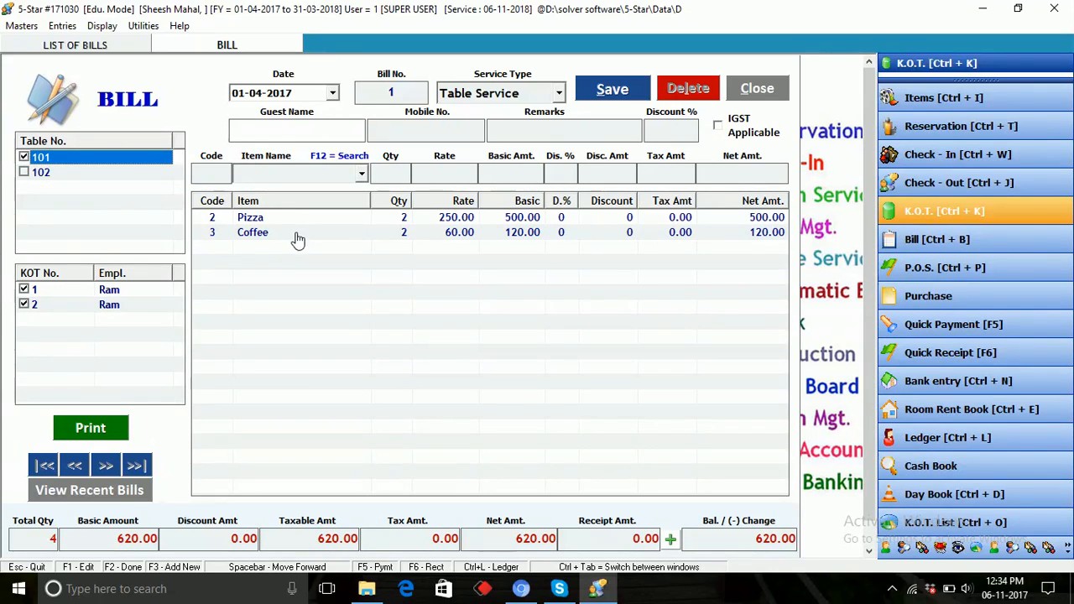
click(255, 231)
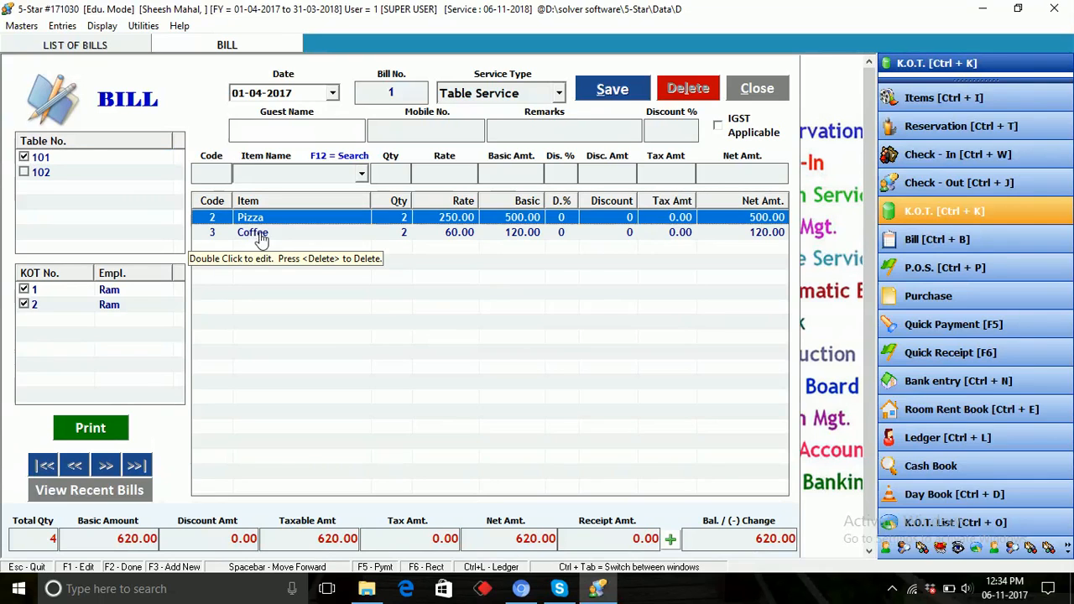
click(113, 309)
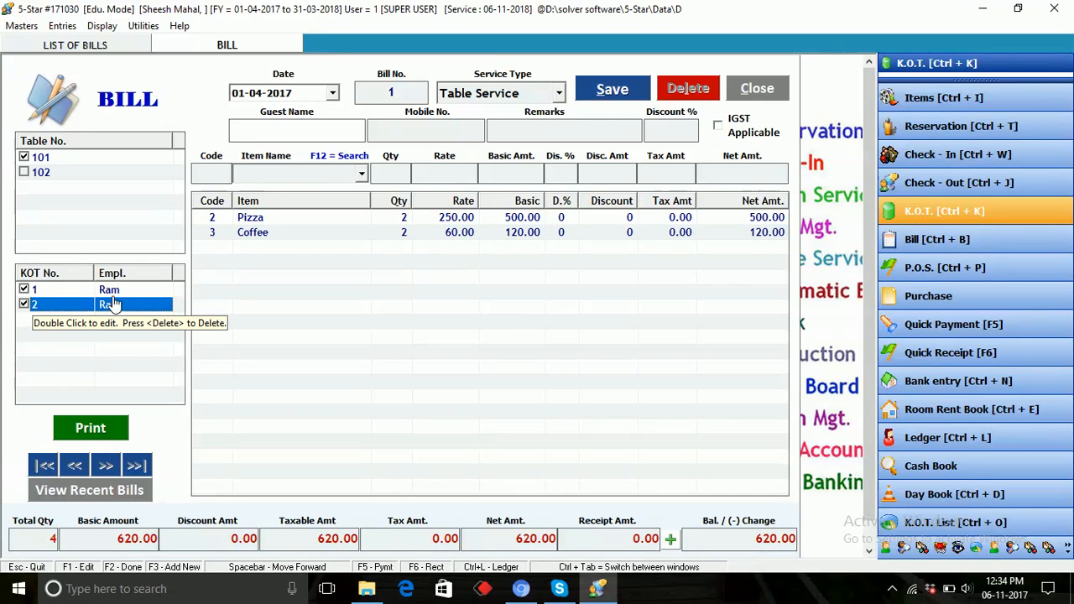
click(125, 288)
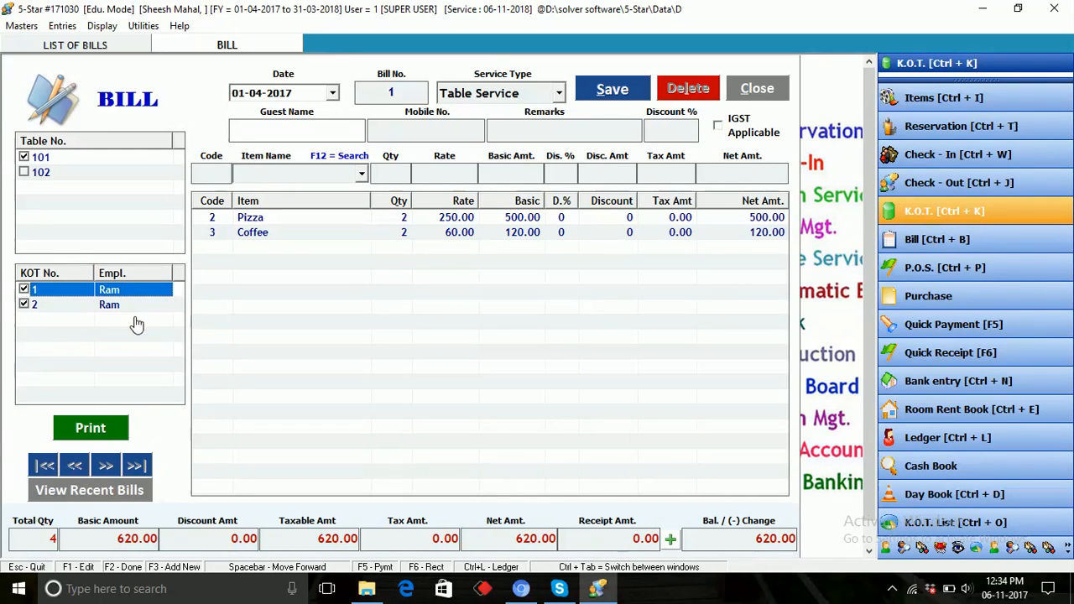
click(279, 234)
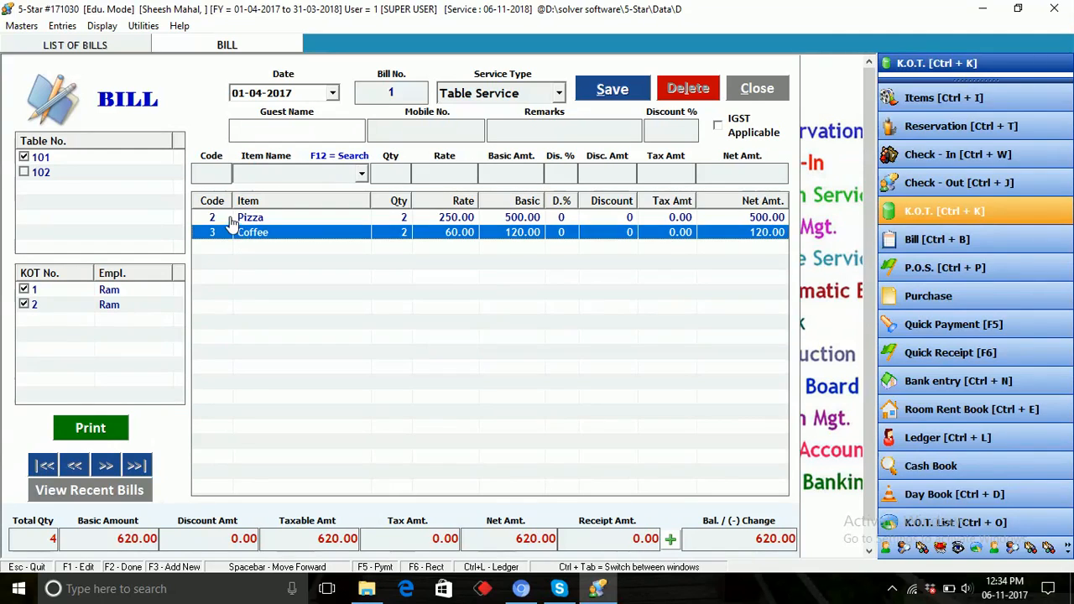
click(231, 219)
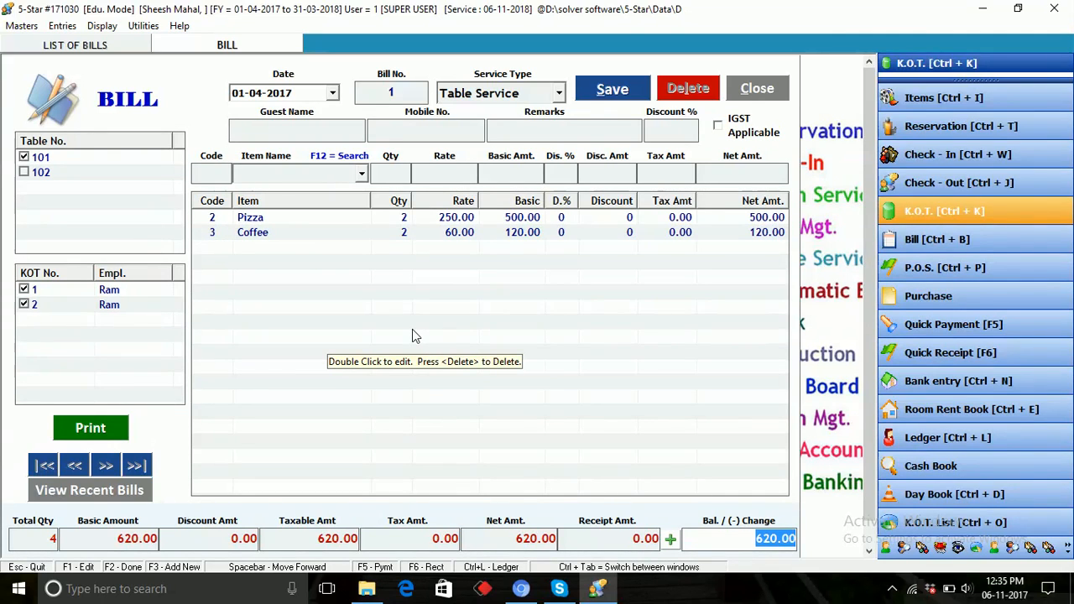
Step: Leave guest name, mobile number and remarks blank, apply a 10% discount to the bill, and check the discount amount
click(293, 130)
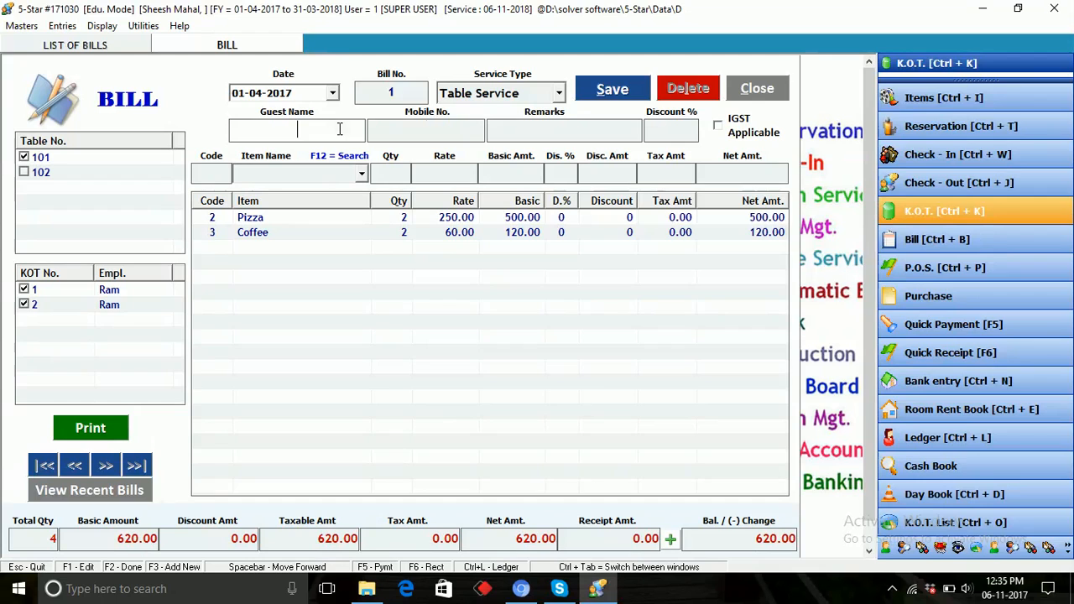
key(Tab)
key(Tab)
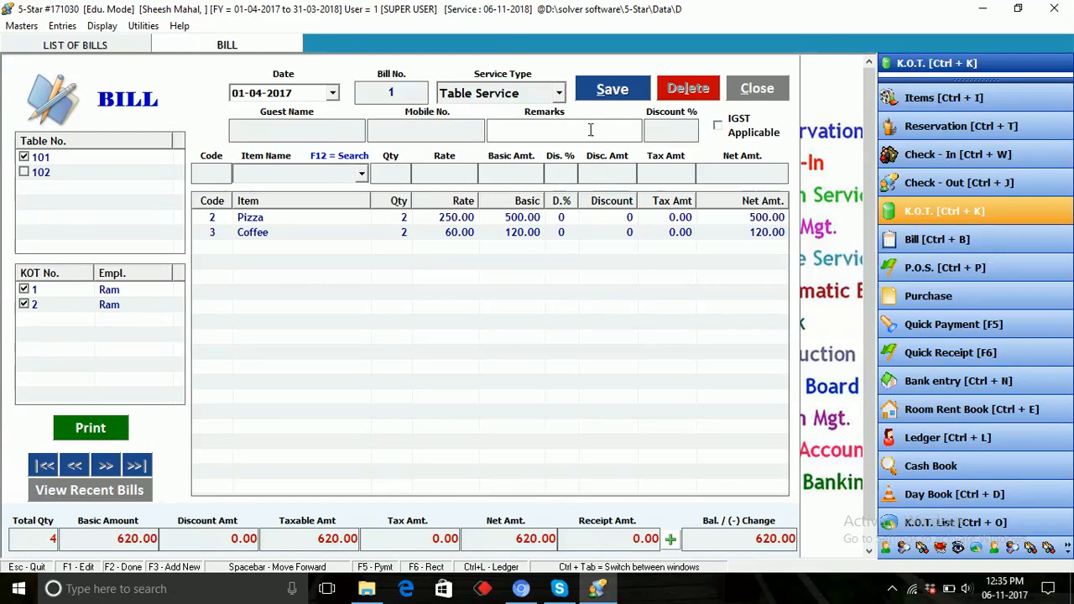
click(660, 132)
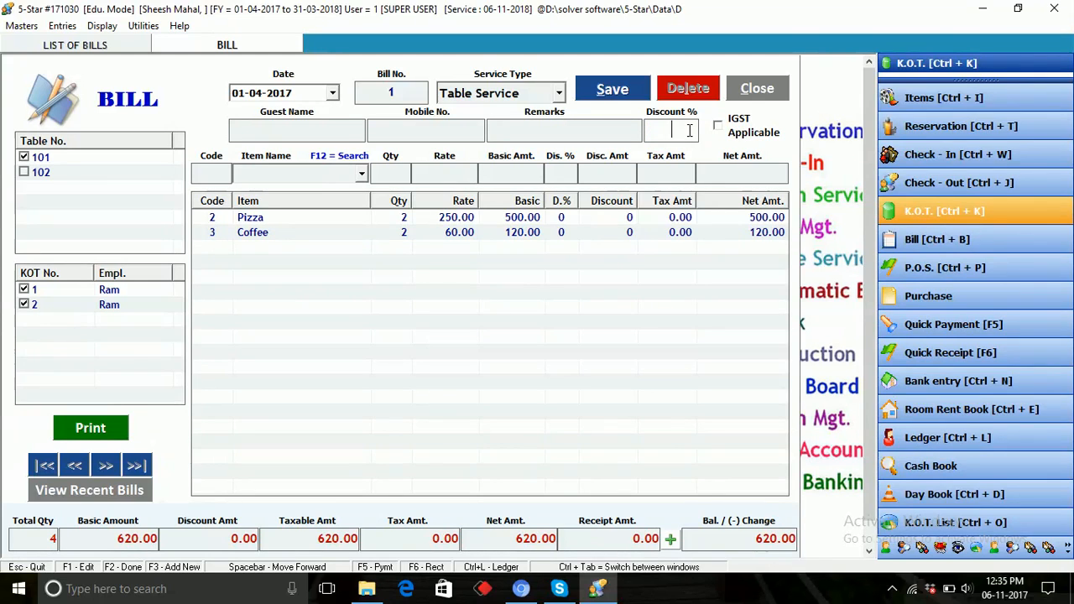
text(10)
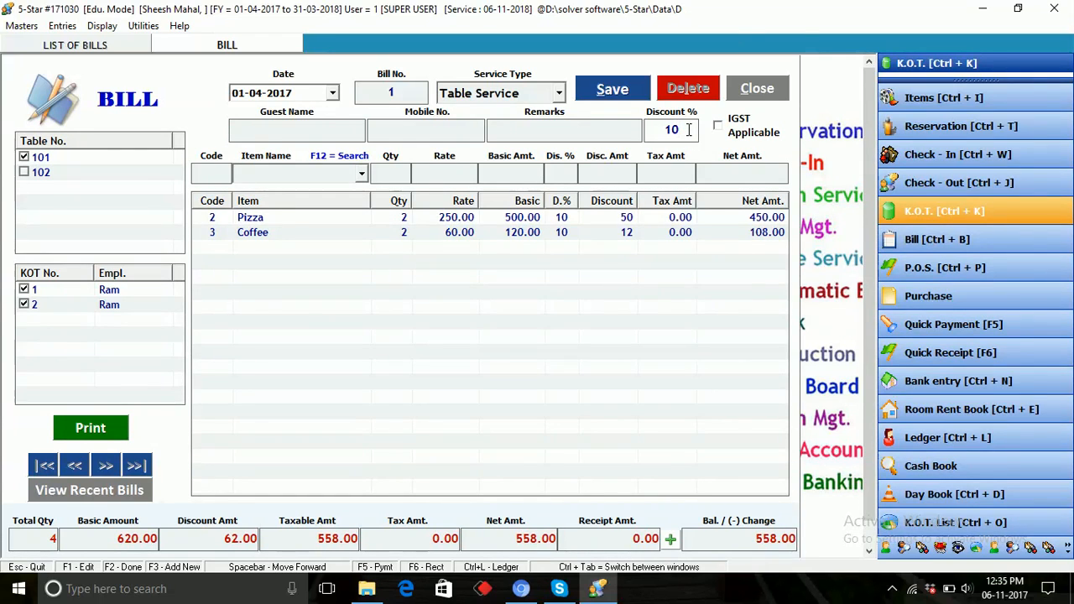
key(Tab)
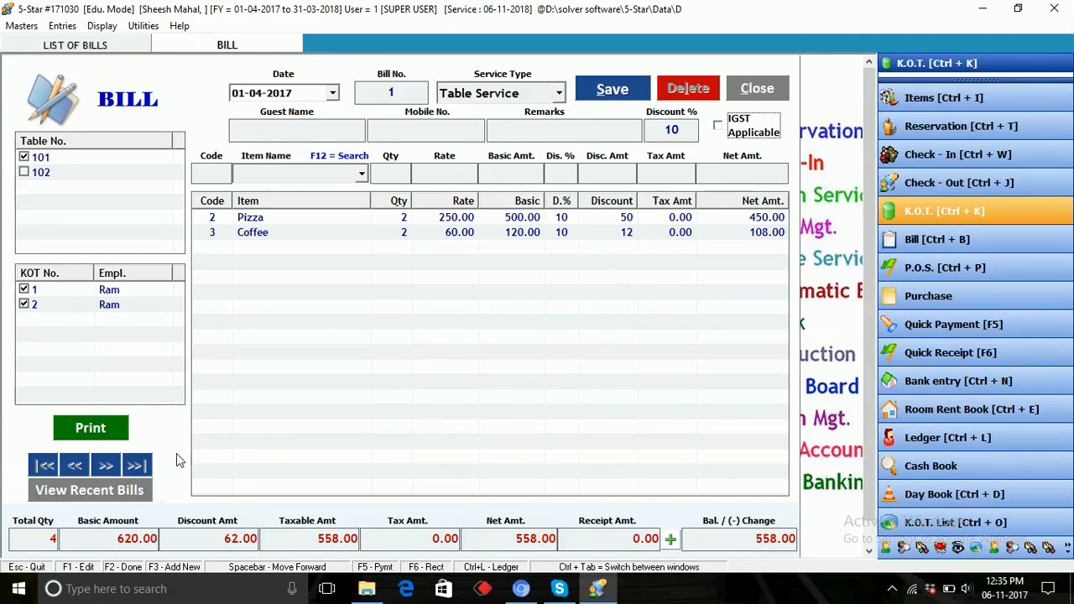
click(229, 538)
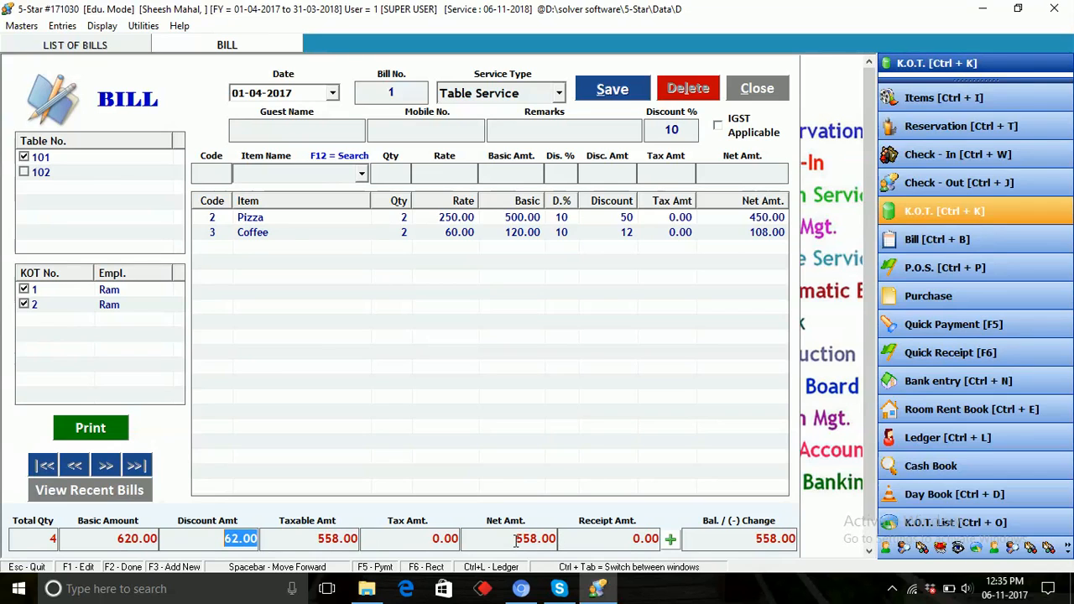
Step: Record a cash payment of 558 for the bill in the payment options
click(670, 541)
key(BackSpace)
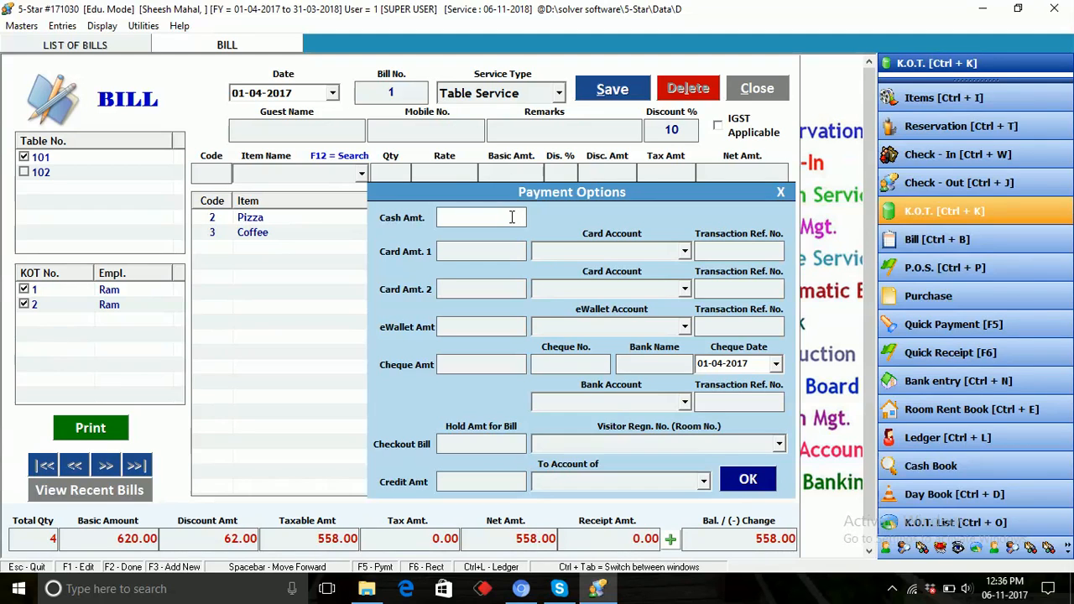
text(558)
key(Return)
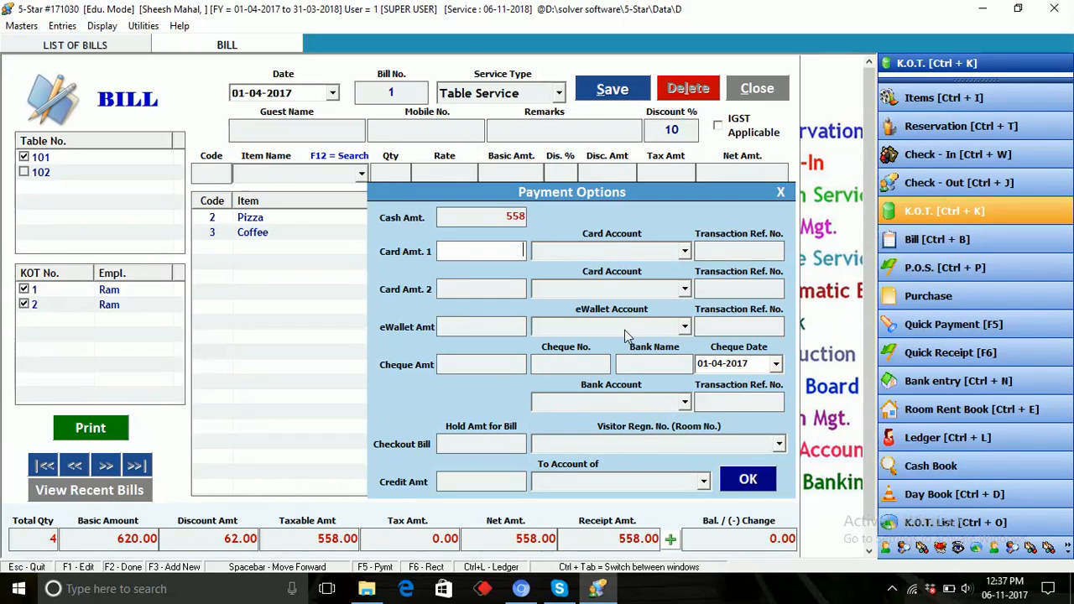
click(748, 480)
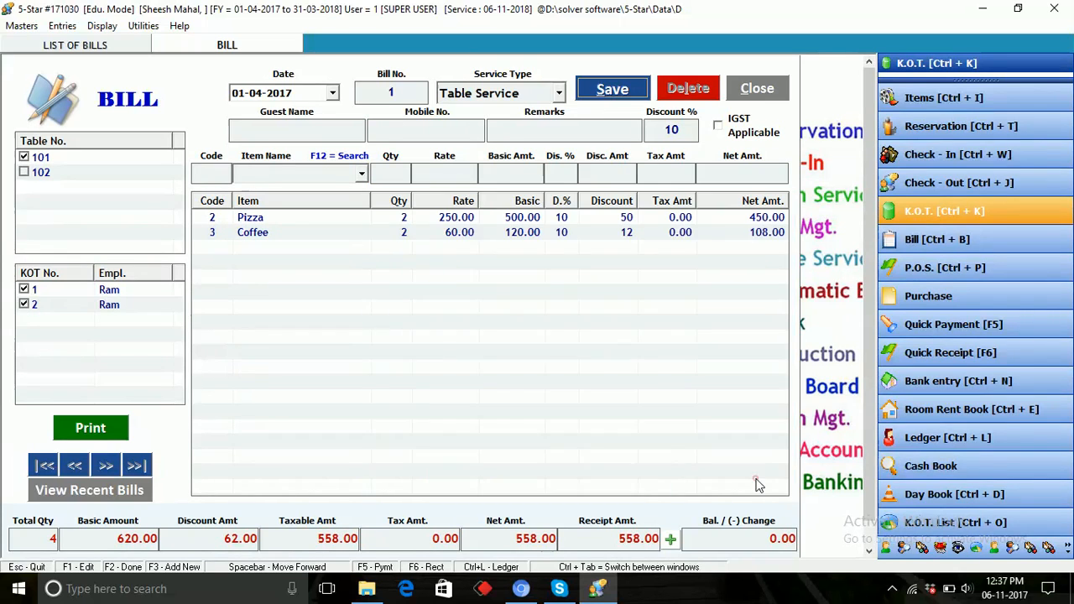
Step: Save the table 101 bill and accept printing it to open its print preview
click(624, 90)
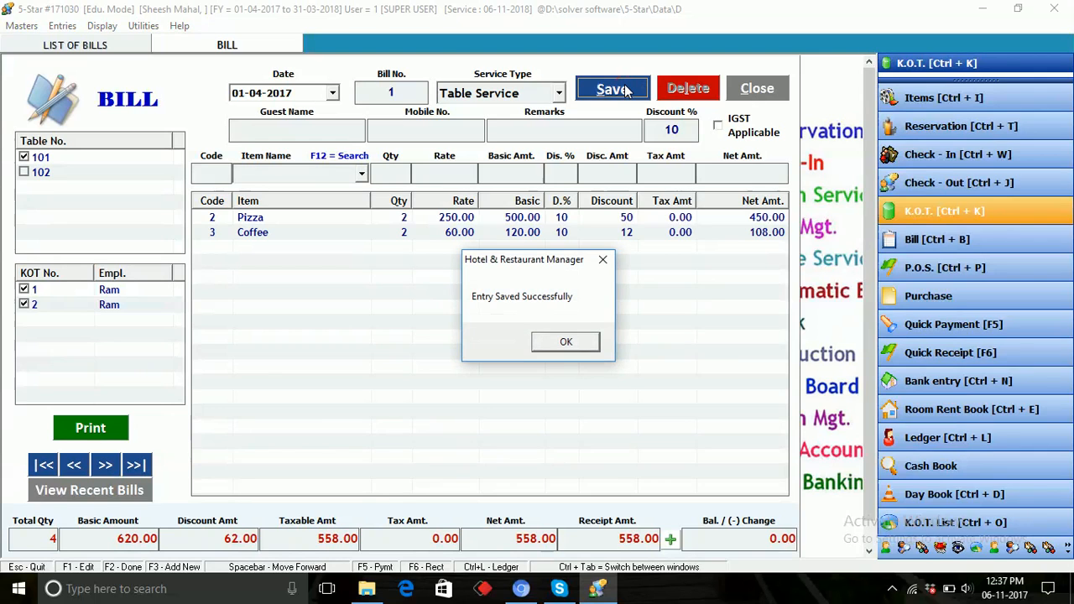
click(566, 344)
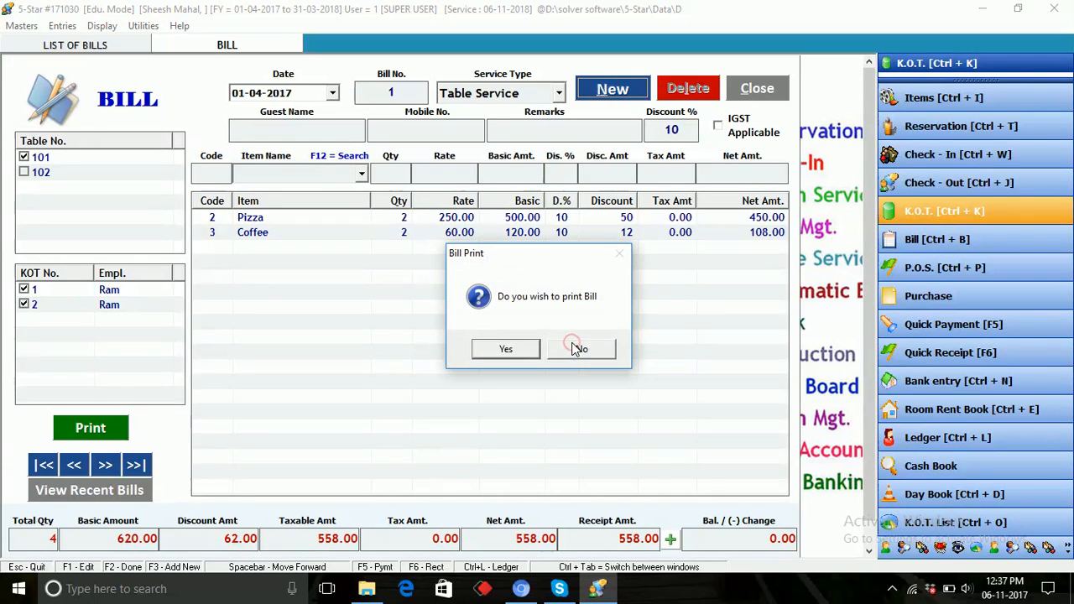
click(506, 350)
click(506, 358)
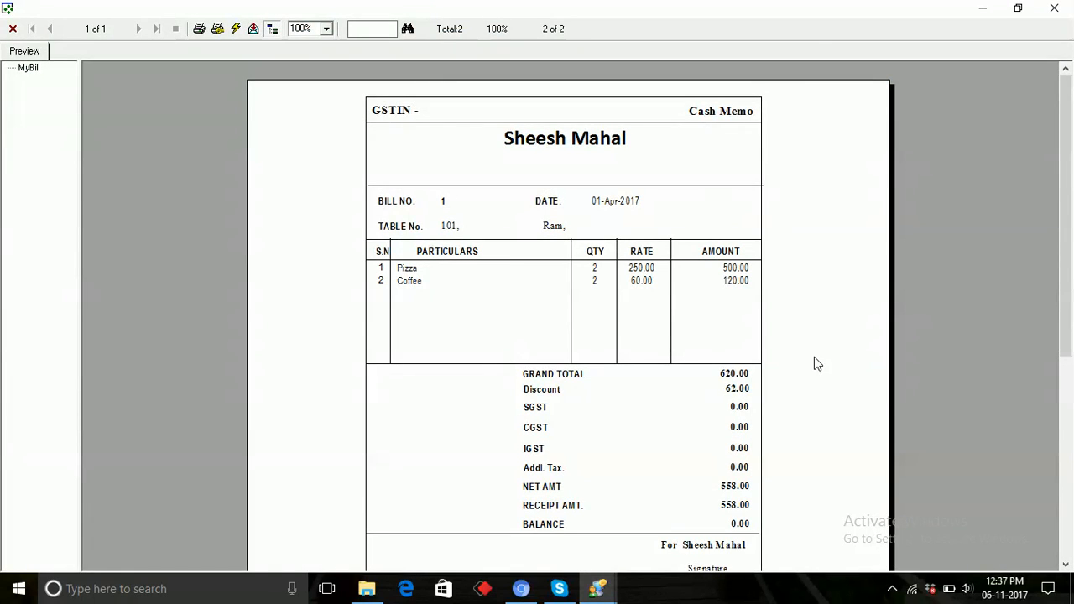
Step: Look over the whole bill in the preview, then close the preview, the bill form and the list of bills
drag(1062, 290, 1059, 363)
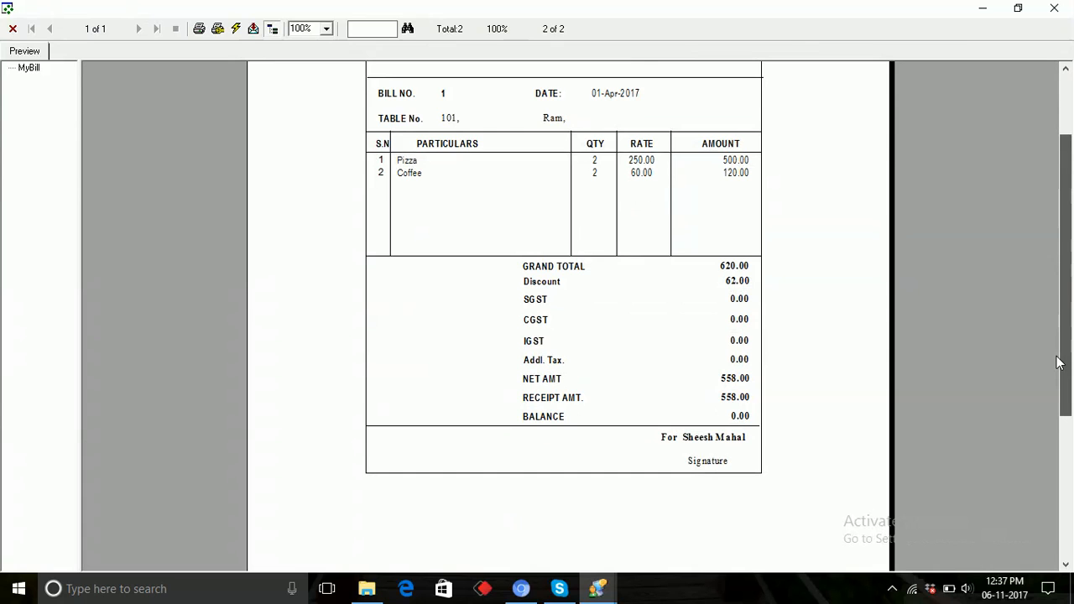
drag(1059, 363, 1064, 319)
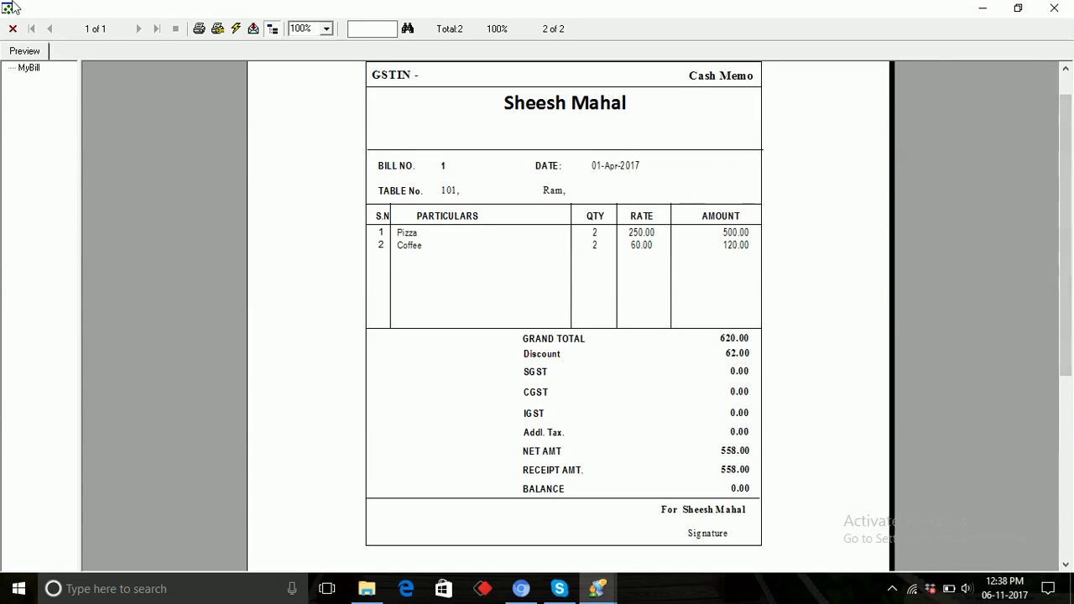
click(12, 30)
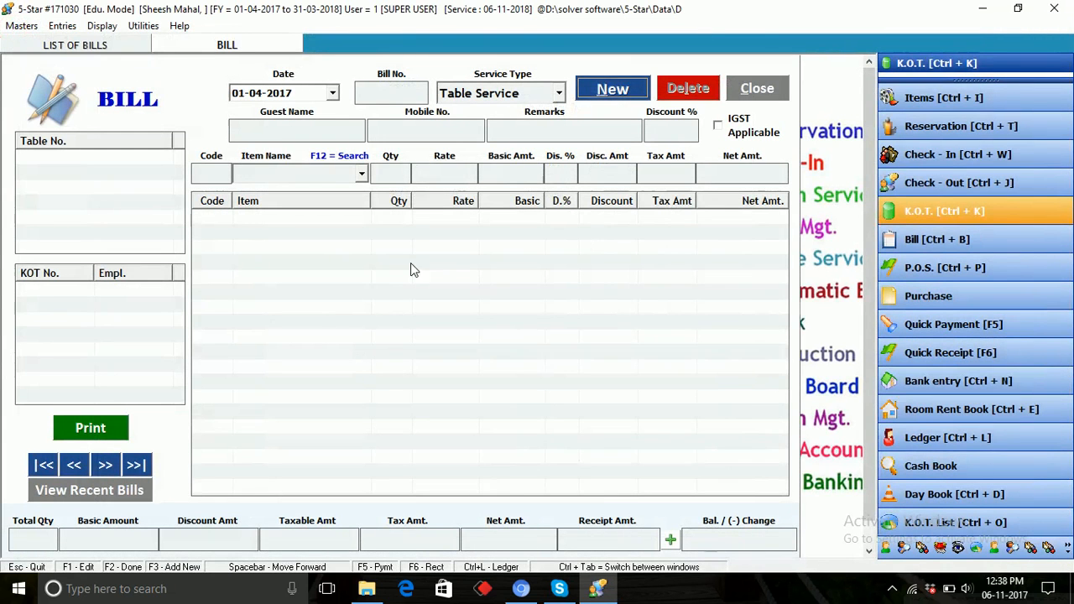
click(759, 91)
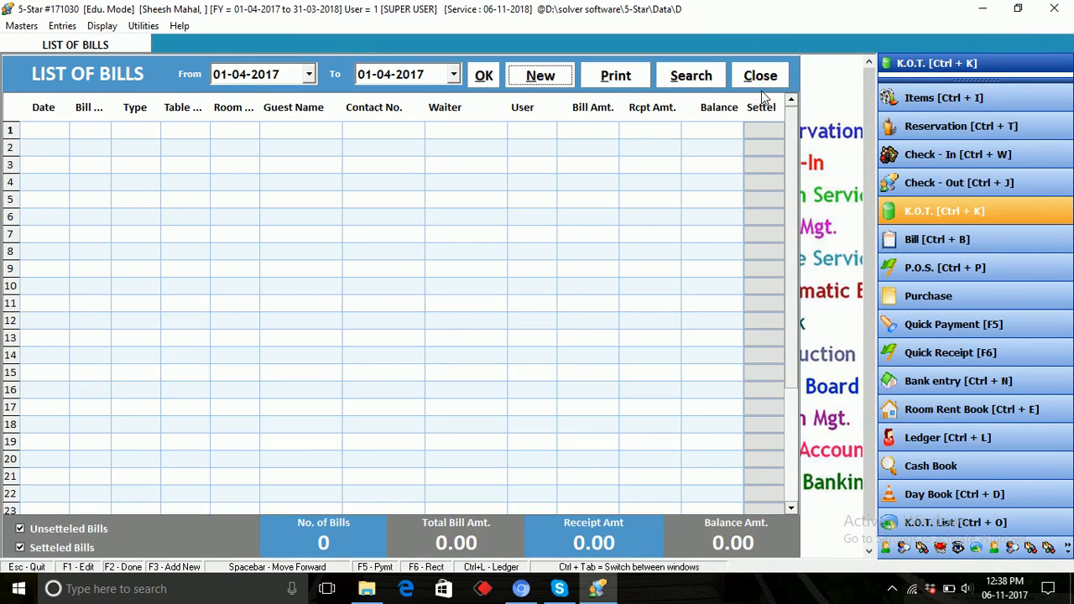
click(769, 78)
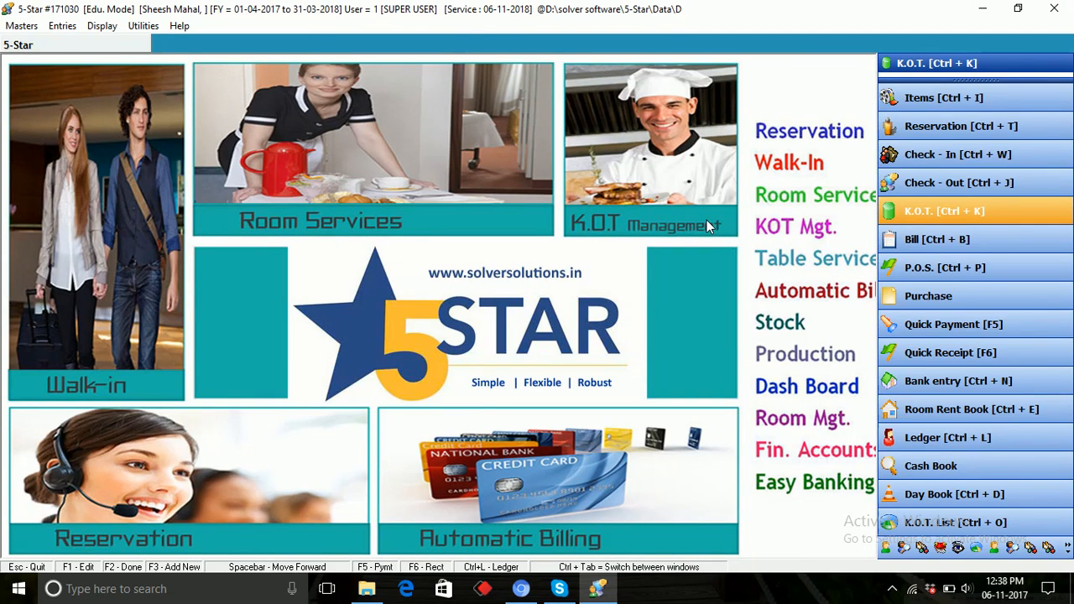
Step: Open the Bill Book report, list the bills for 01-04-2017, and check the table 101 bill and the guest name filter
click(112, 27)
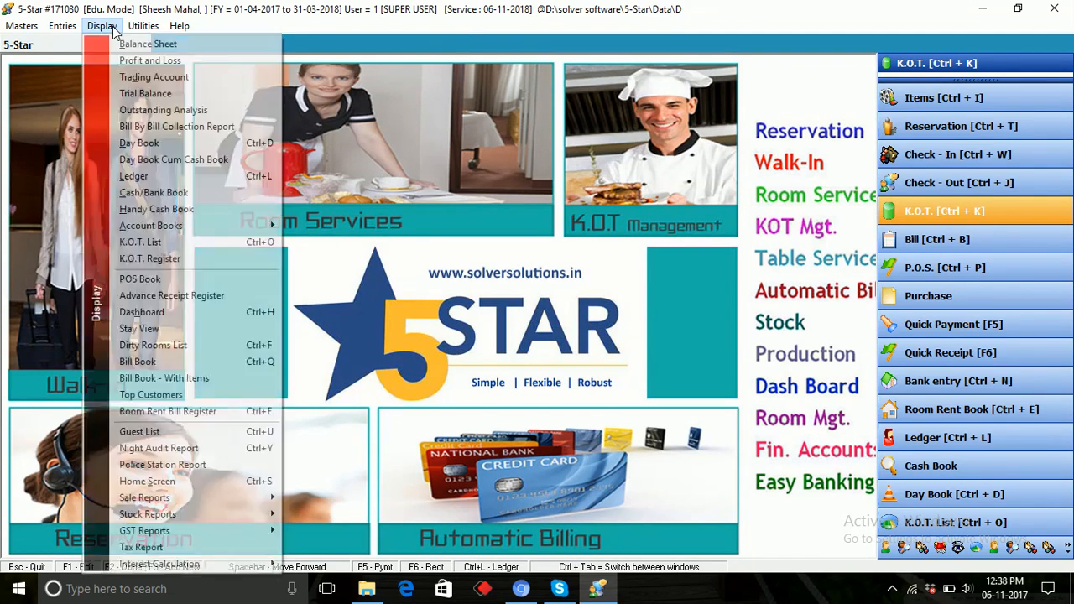
mouse_move(166, 231)
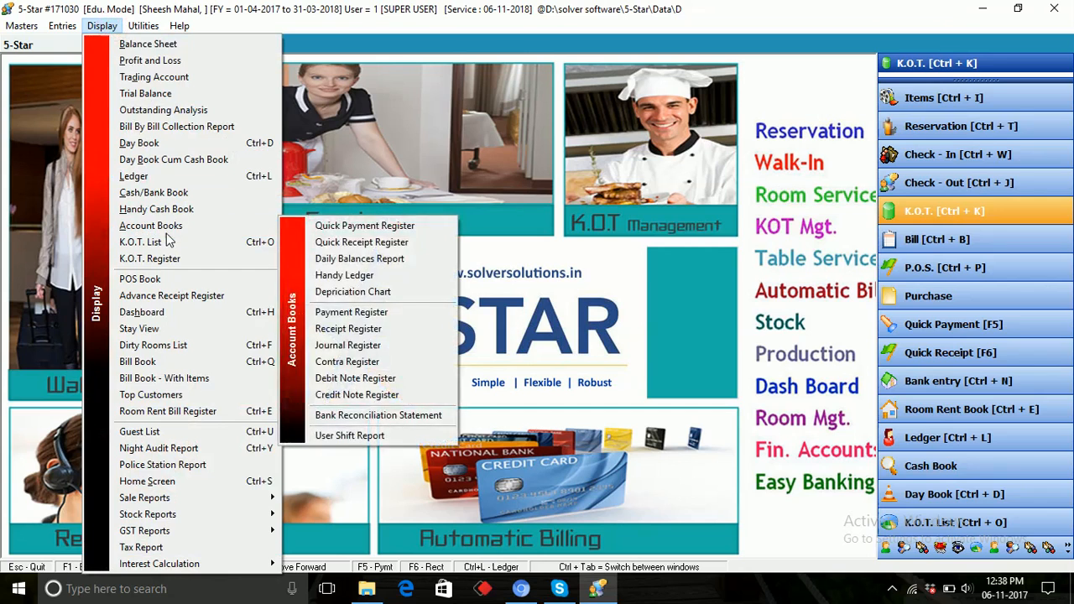
click(164, 366)
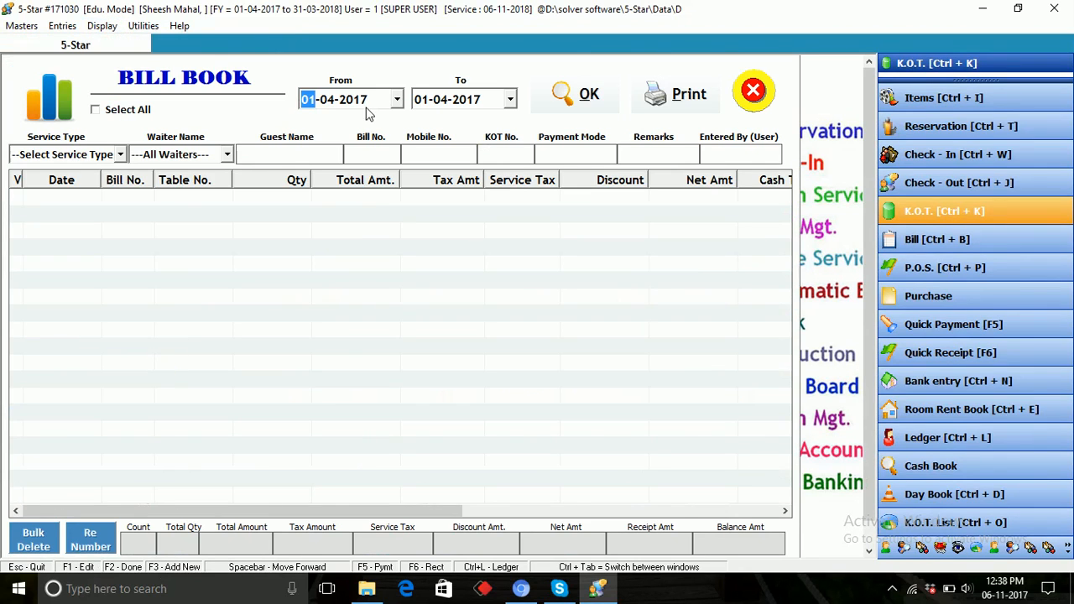
click(589, 94)
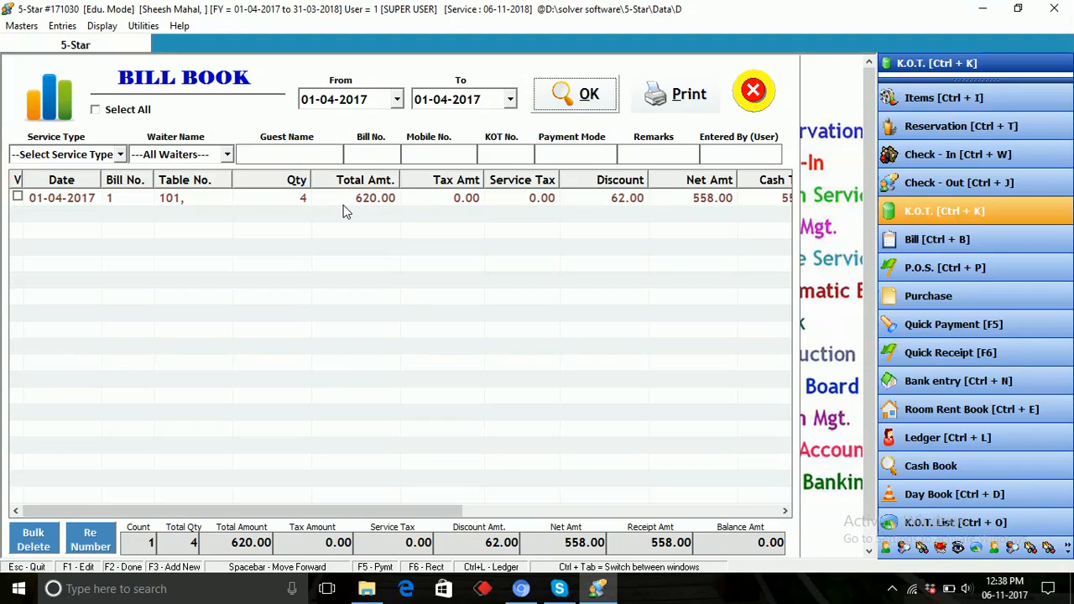
click(623, 204)
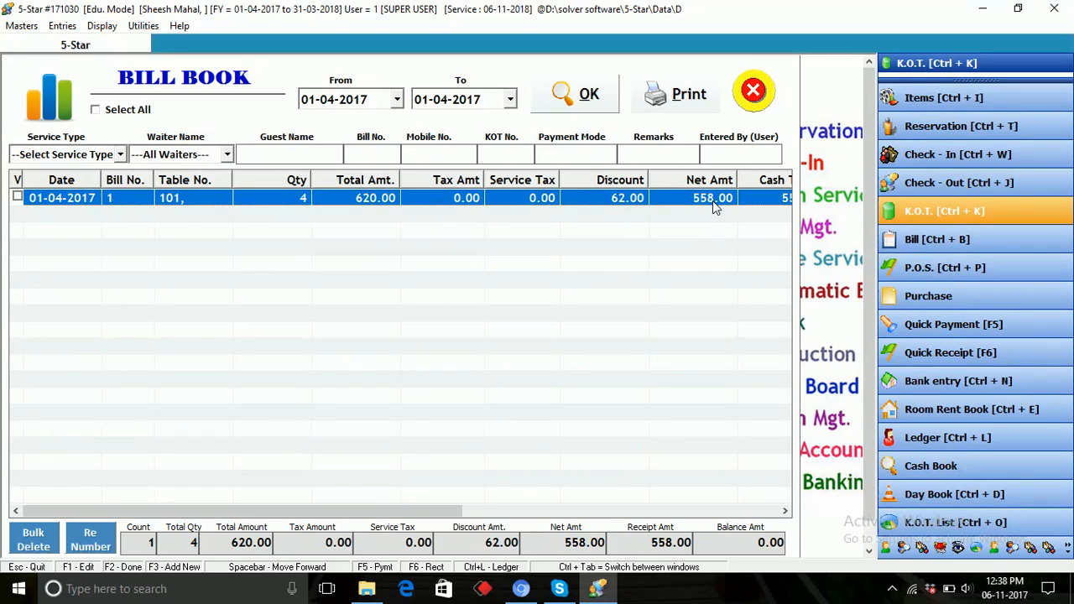
click(290, 156)
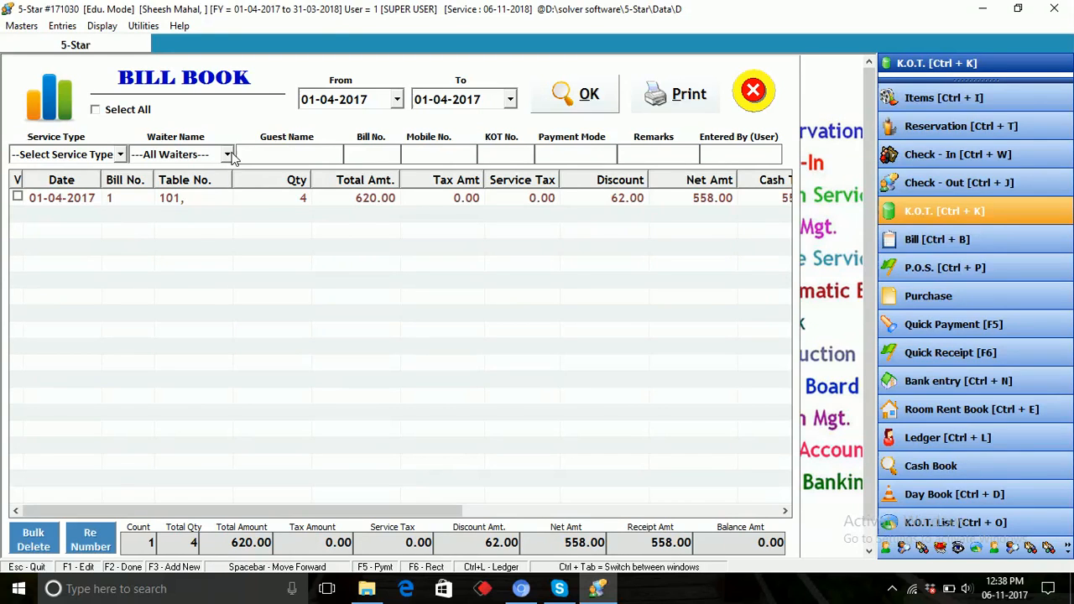
Step: Set the Bill Book filters to Table Service and the listed waiter, check the guest name filter, and close the report
click(122, 158)
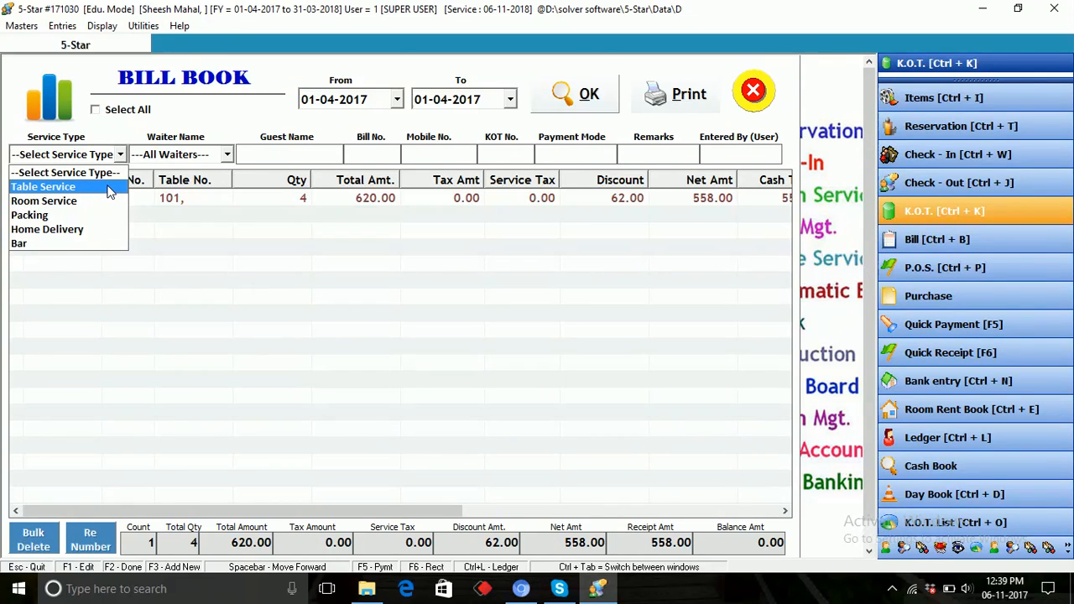
click(109, 188)
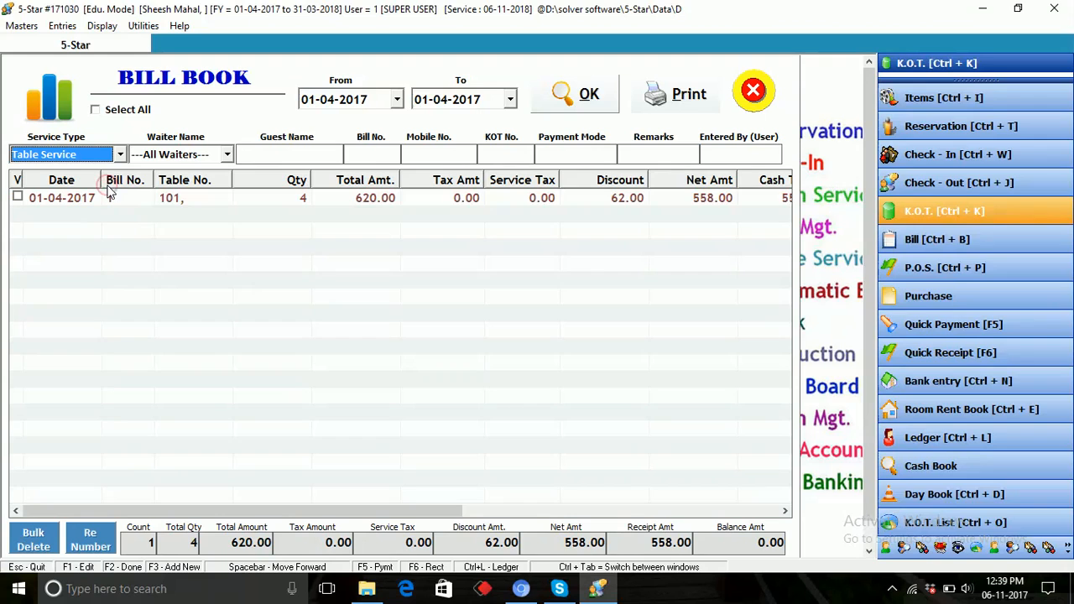
click(226, 156)
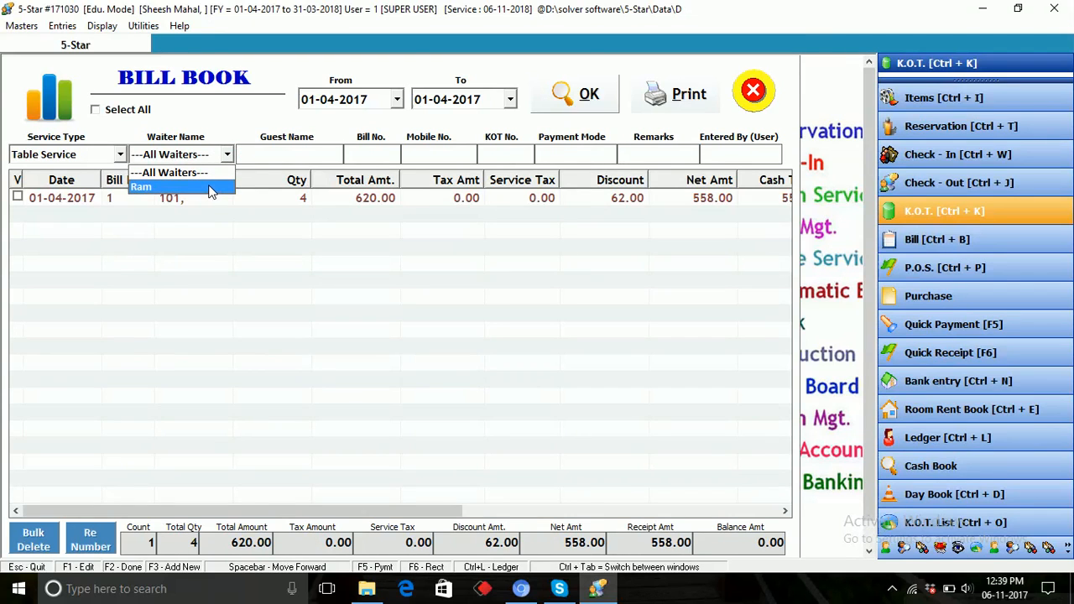
click(211, 188)
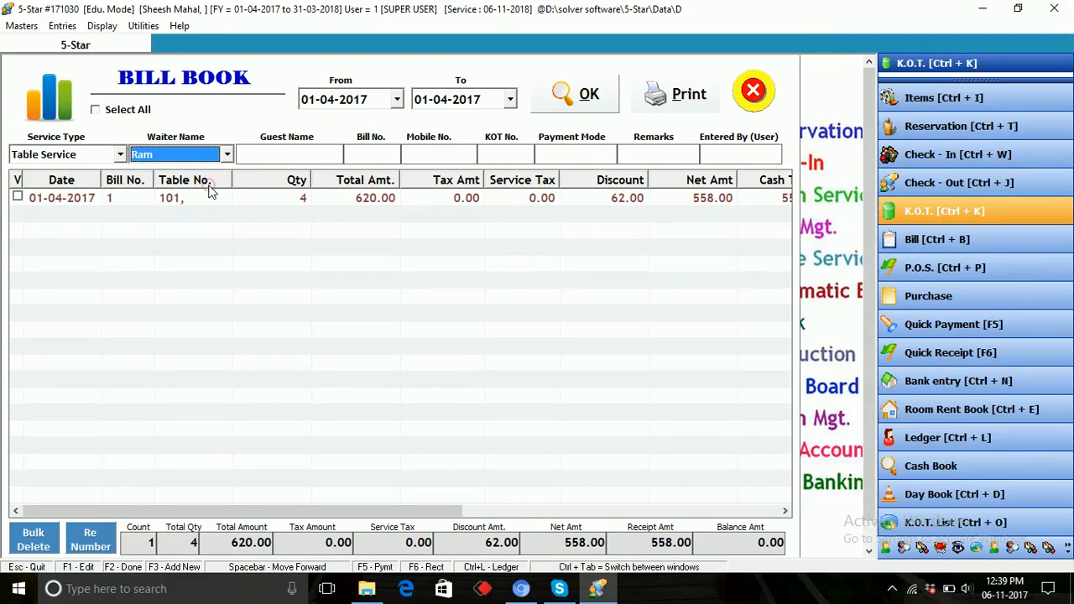
click(302, 156)
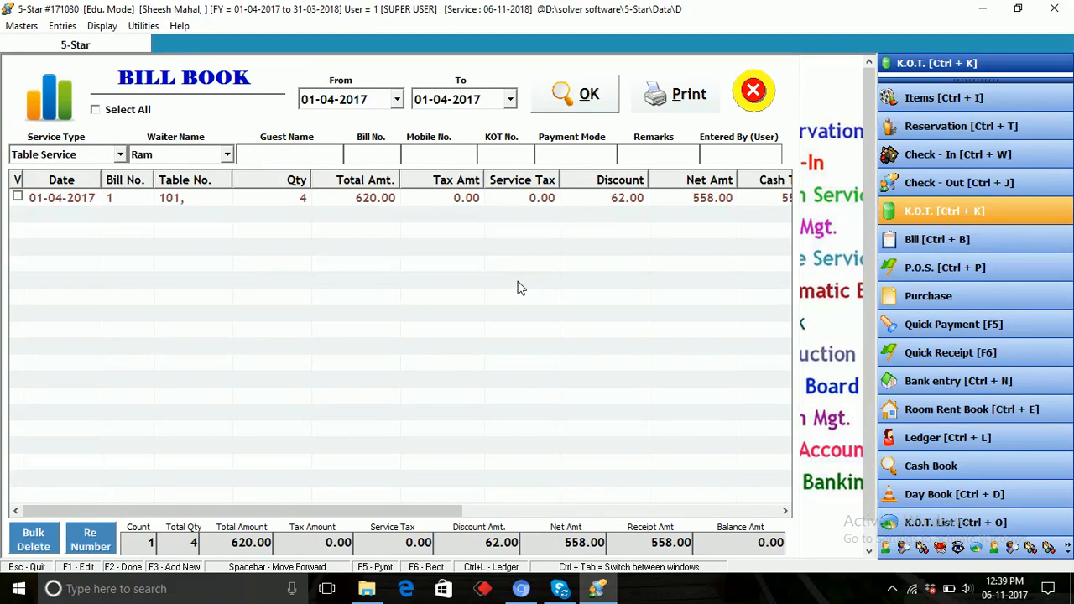
click(755, 92)
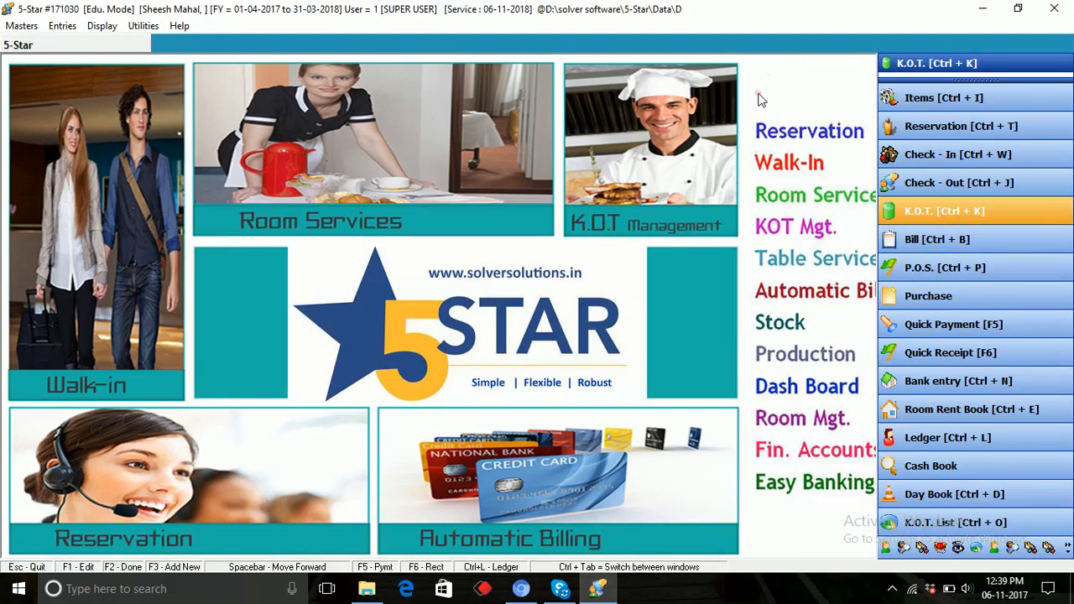
Step: Open the K.O.T. List report and list the cleared KOTs for 01-04-2017
click(104, 27)
click(151, 259)
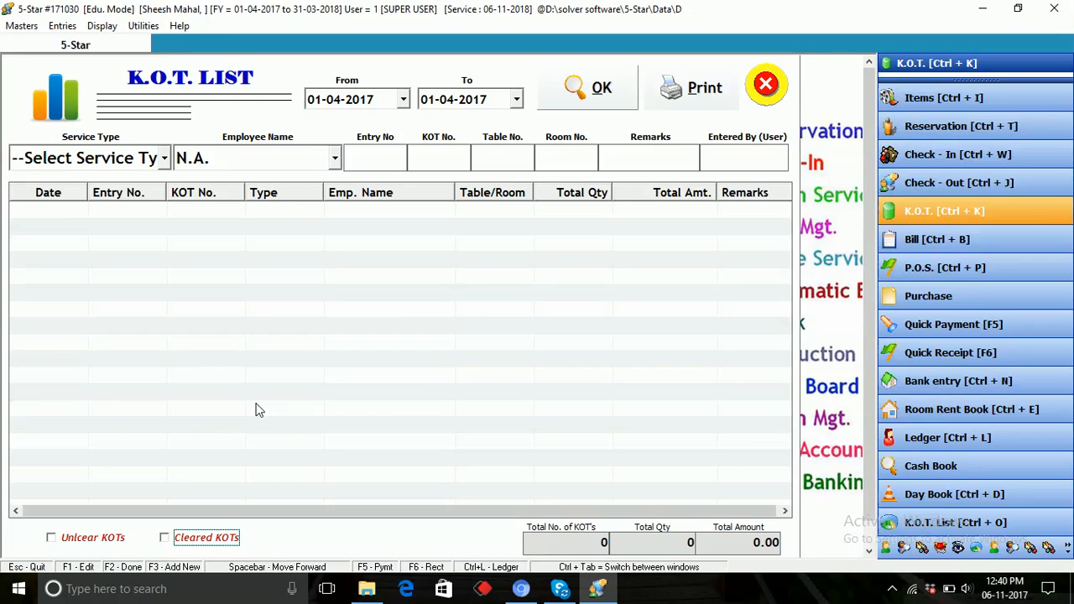
click(165, 539)
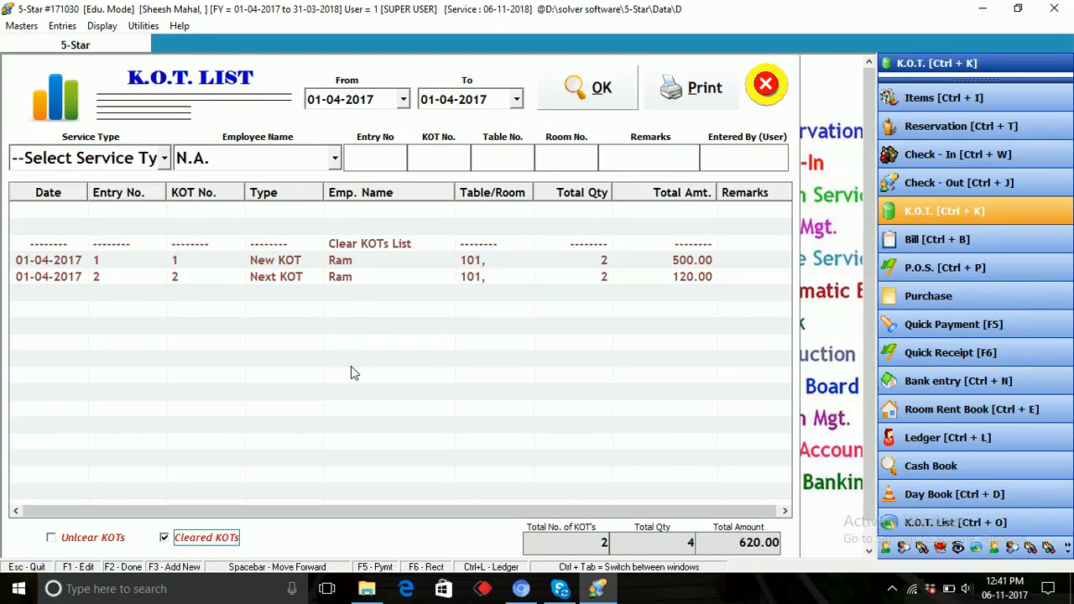
Step: List only the unclear KOTs in place of the cleared ones, review them, and close the K.O.T. List
click(165, 538)
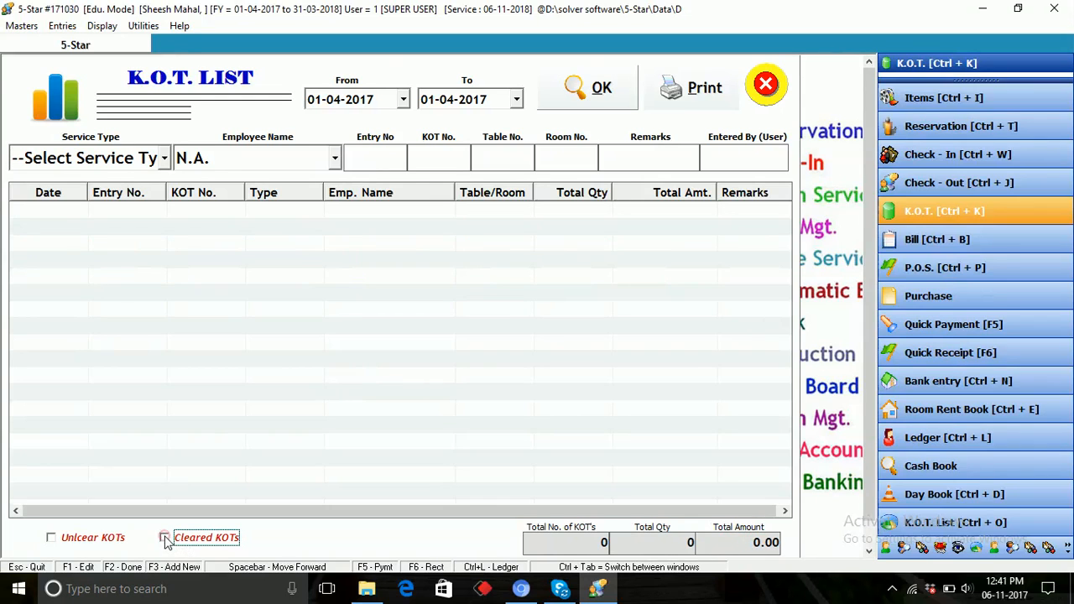
click(51, 539)
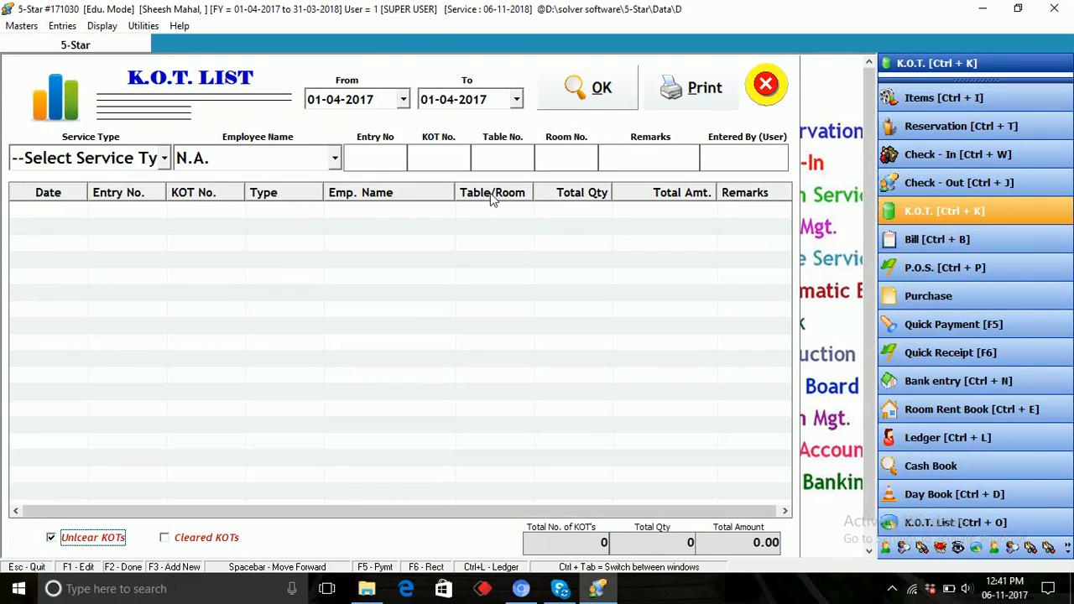
click(593, 94)
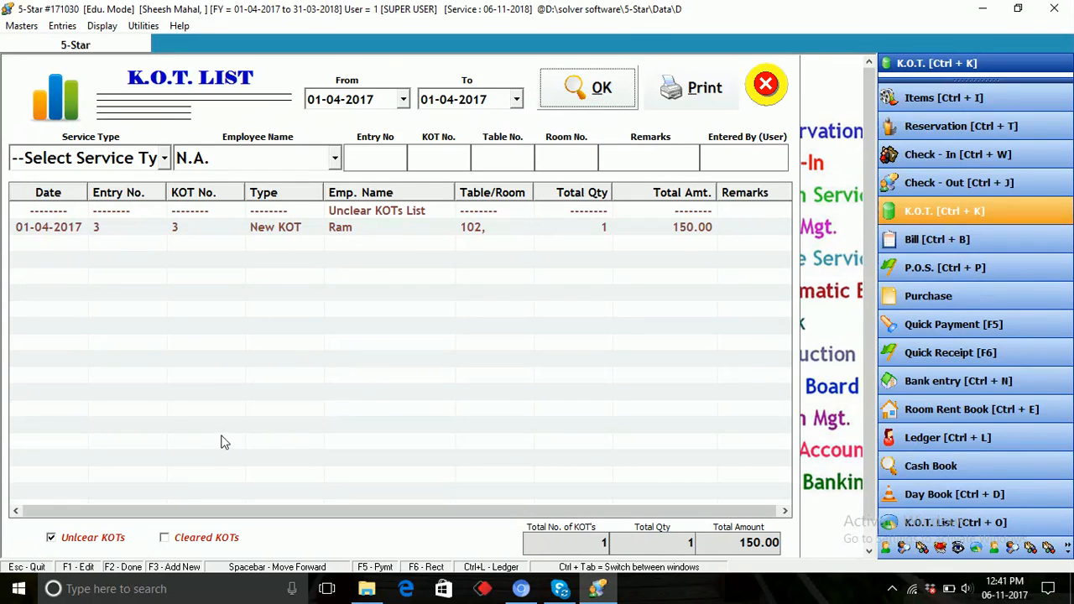
click(766, 84)
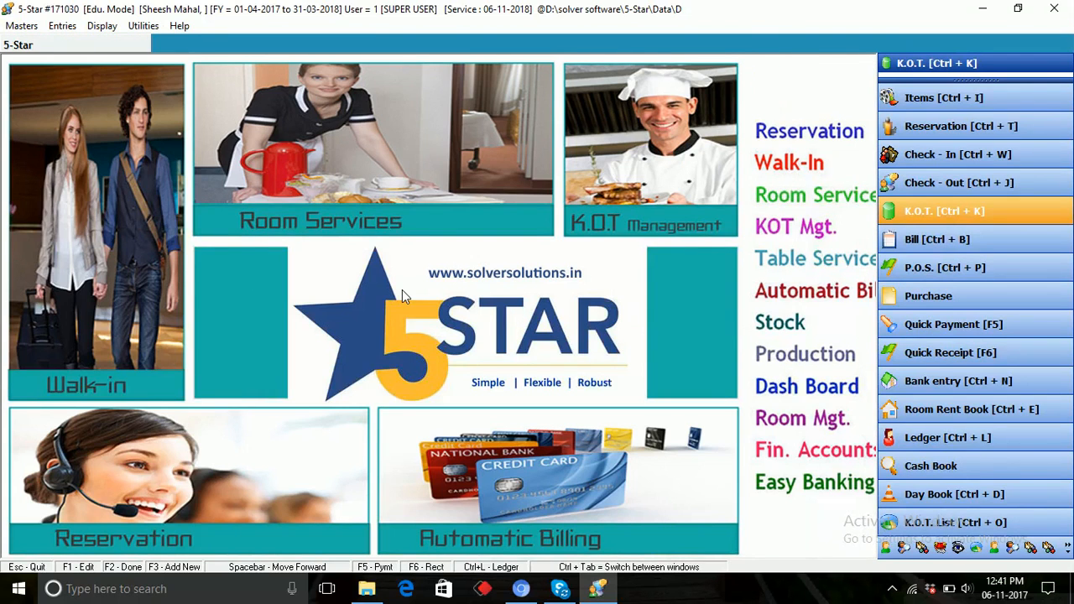